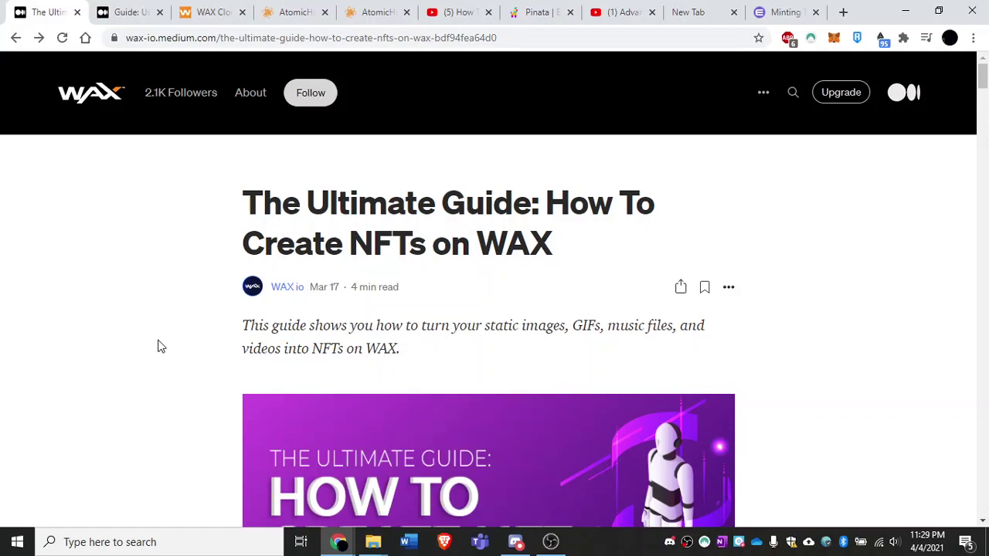
# Step: Read through the WAX guide on creating NFTs, including the minting instructions, useful links and embedded video guides
pyautogui.scroll(-8, 166, 194)
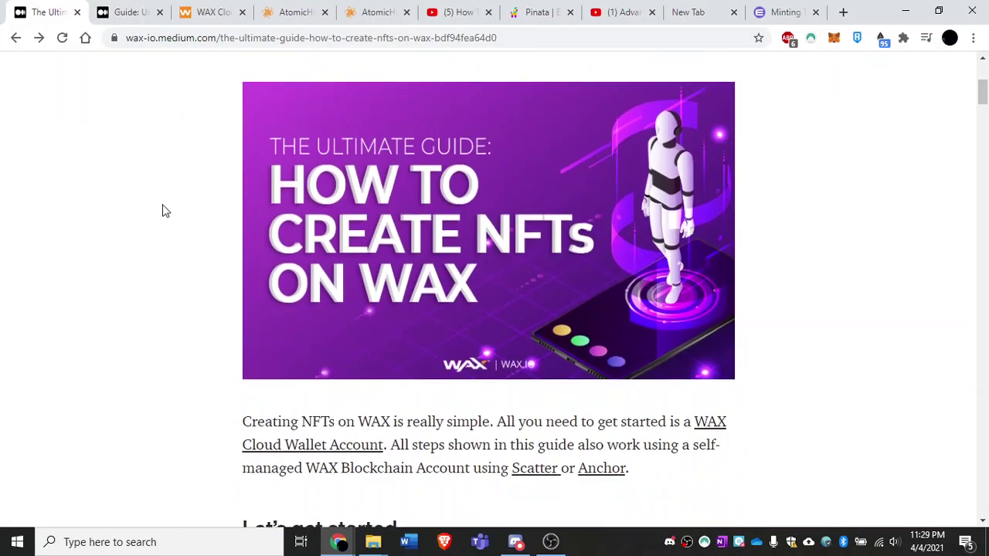
pyautogui.scroll(-17, 162, 210)
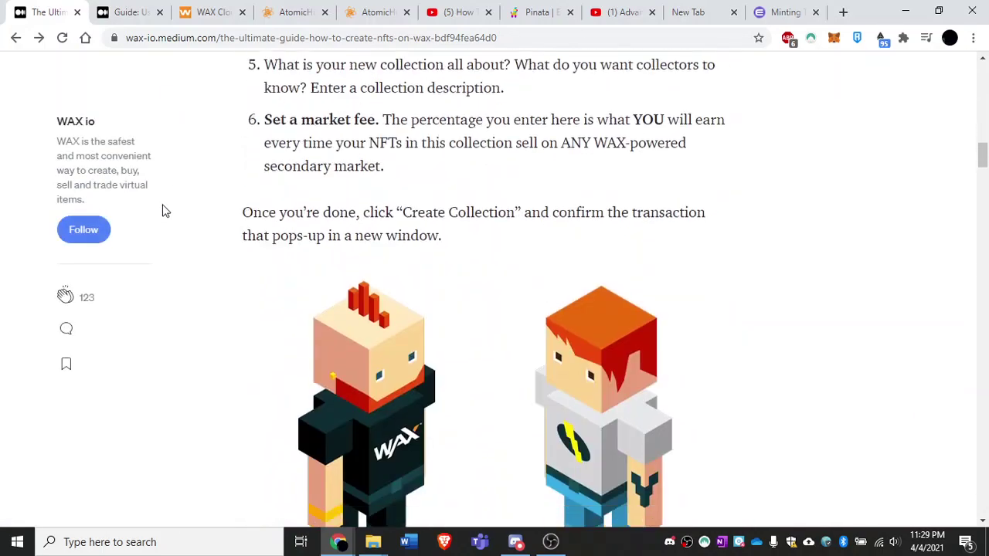
pyautogui.scroll(-13, 162, 210)
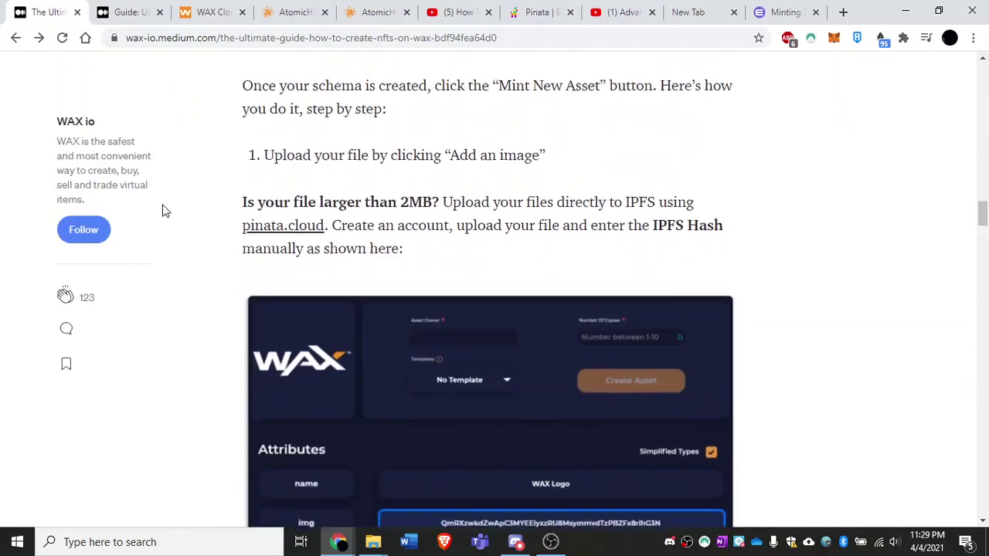
pyautogui.scroll(-10, 163, 210)
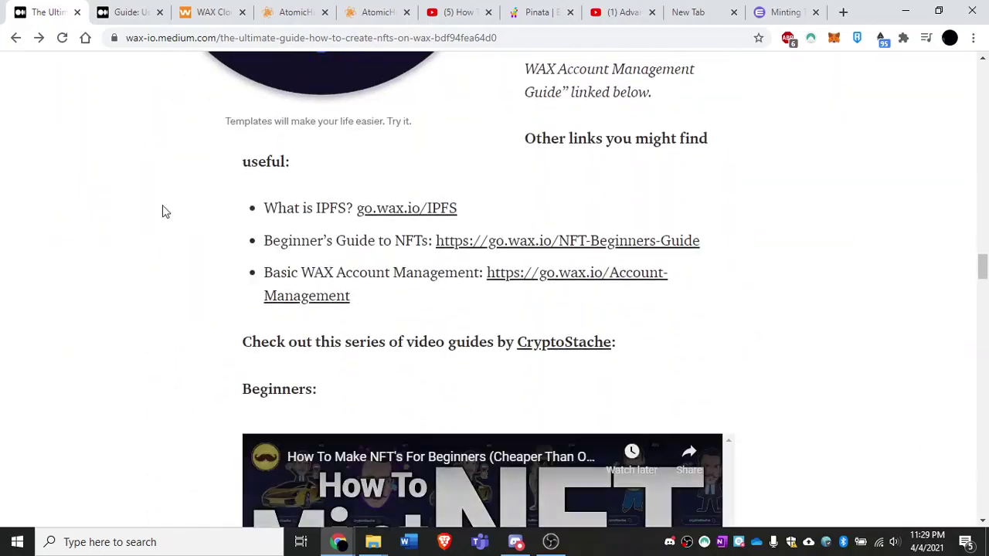
pyautogui.scroll(12, 163, 211)
pyautogui.scroll(-14, 163, 210)
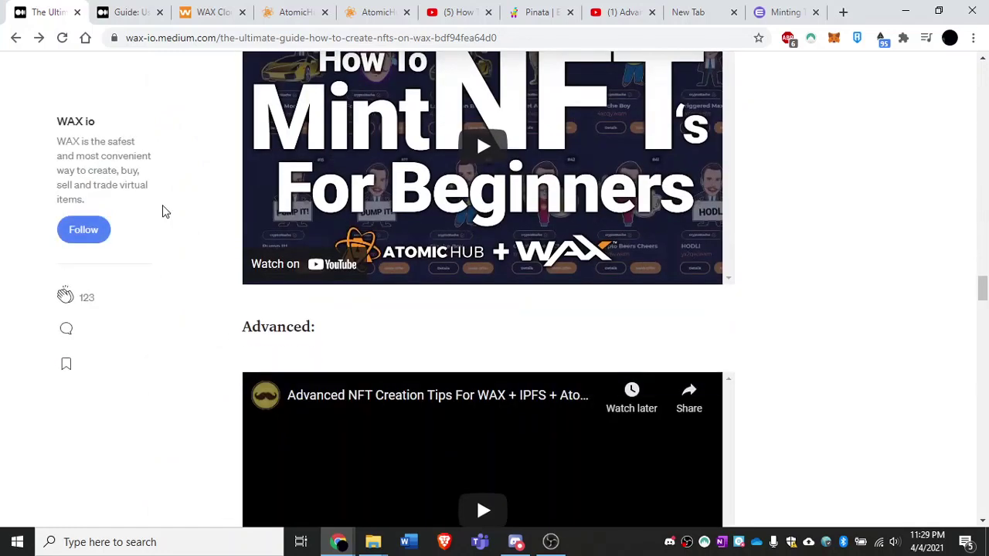
pyautogui.scroll(2, 881, 278)
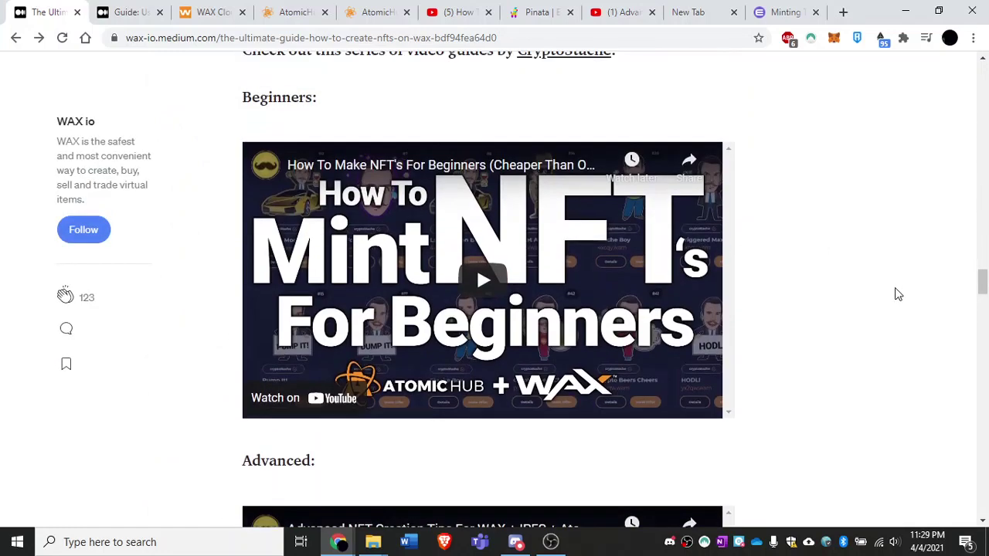
pyautogui.scroll(-1, 898, 294)
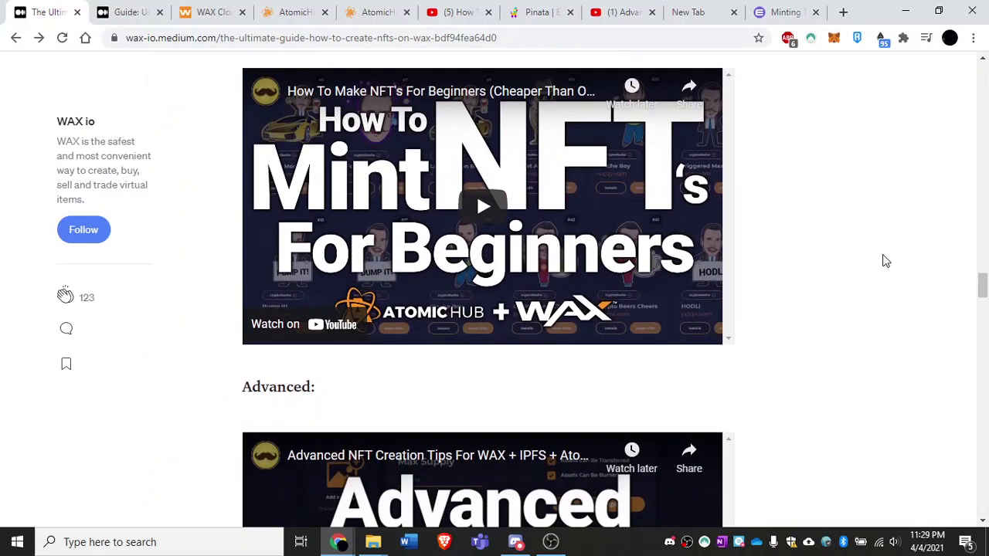
pyautogui.scroll(1, 886, 261)
pyautogui.scroll(-15, 886, 261)
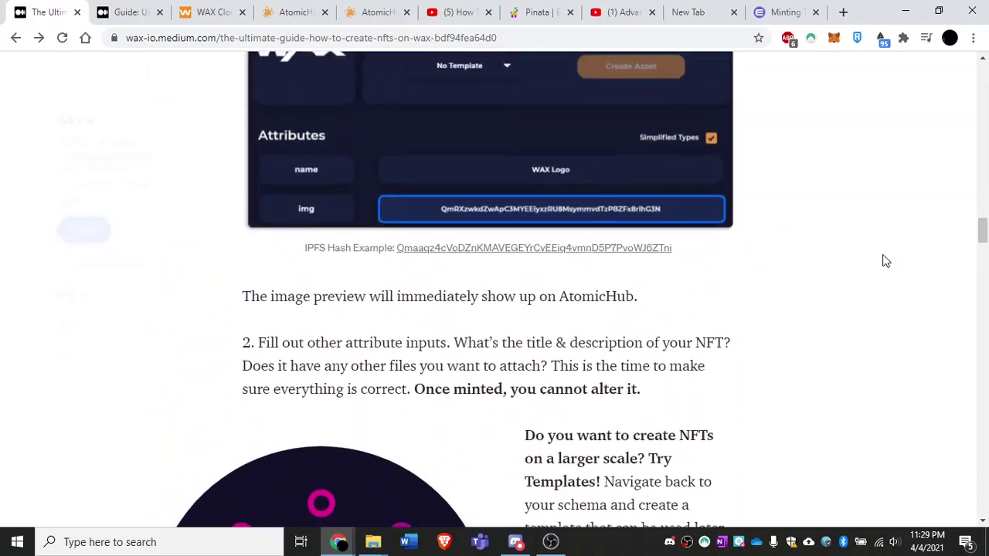
pyautogui.scroll(20, 886, 261)
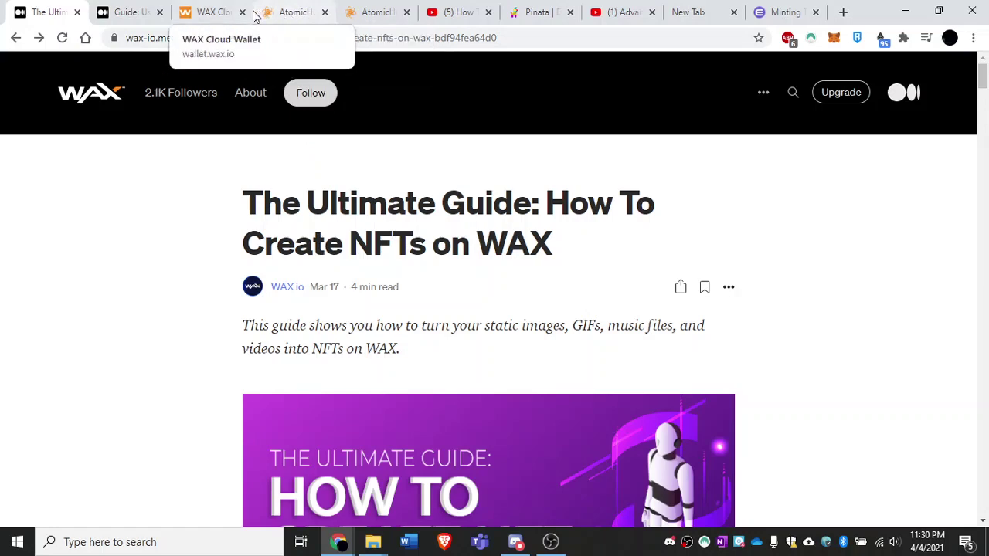
# Step: Look over the WAX Cloud Wallet dApps, and view My Collections in AtomicHub's NFT Creator
pyautogui.click(202, 10)
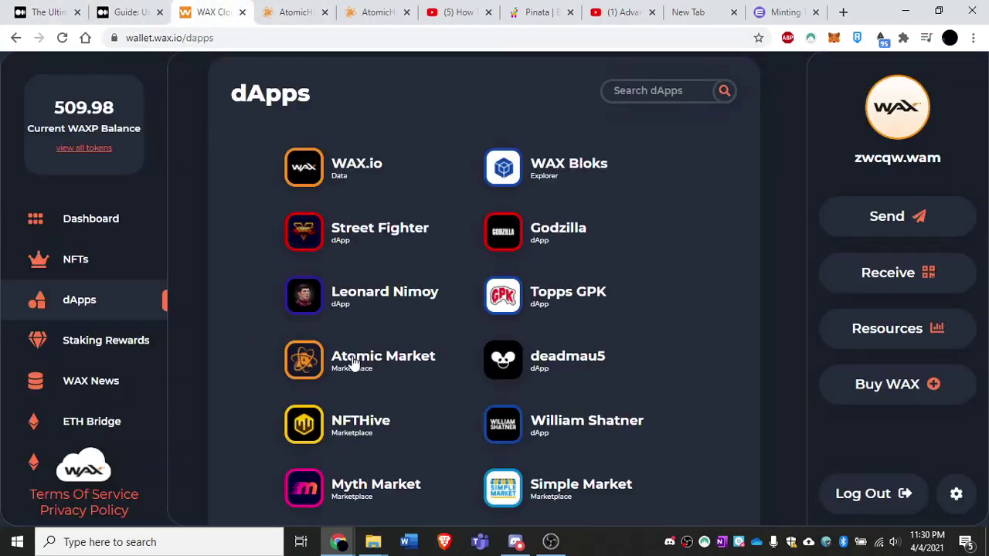
pyautogui.click(289, 13)
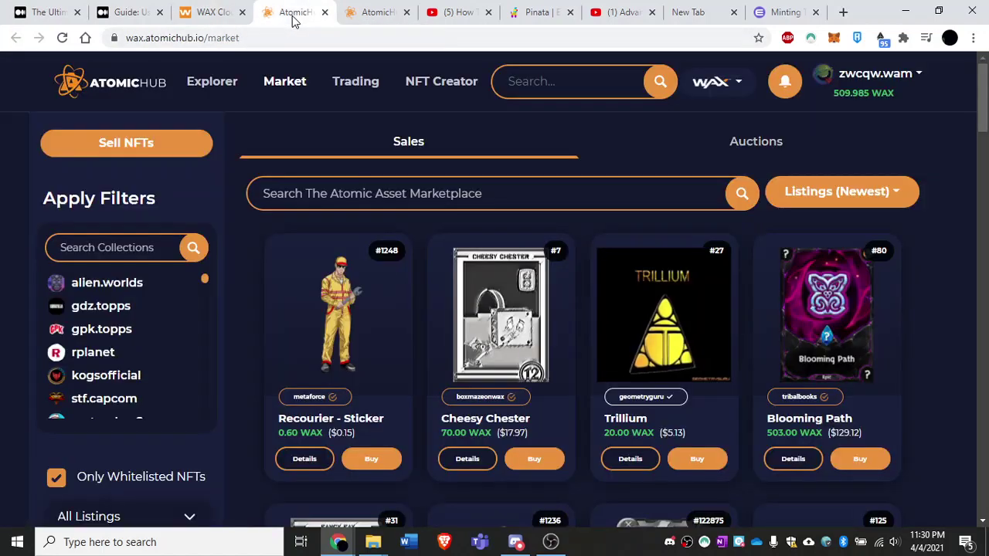
pyautogui.click(445, 97)
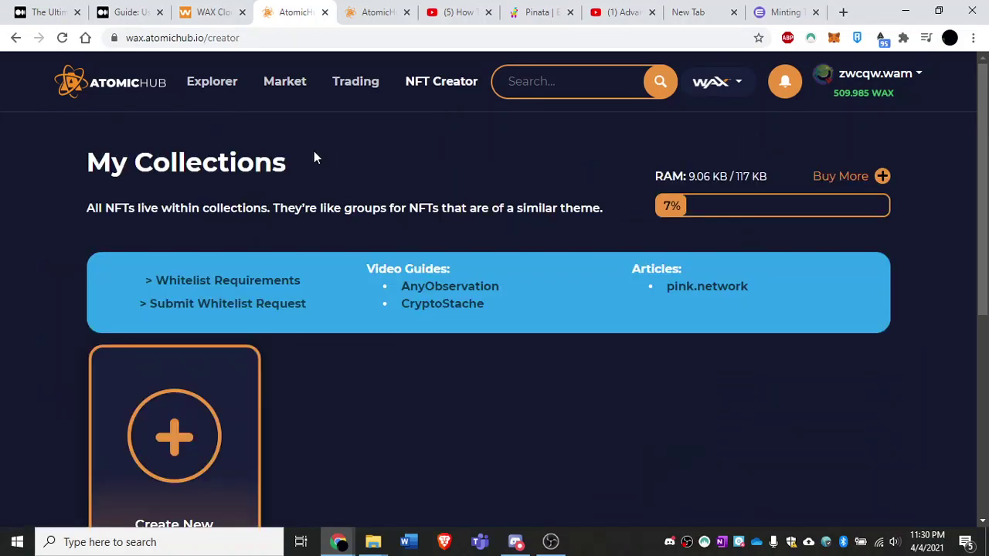
pyautogui.scroll(-1, 57, 279)
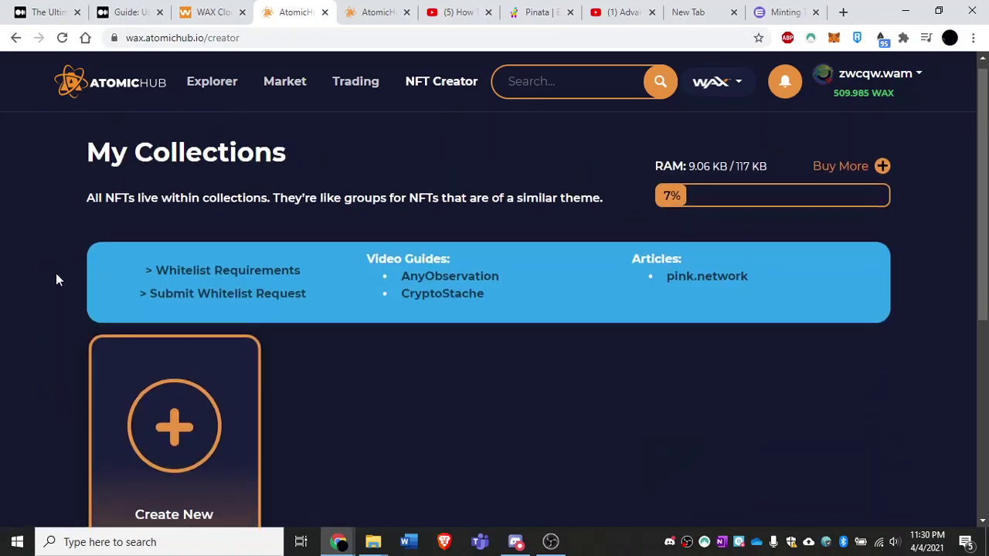
pyautogui.scroll(1, 56, 279)
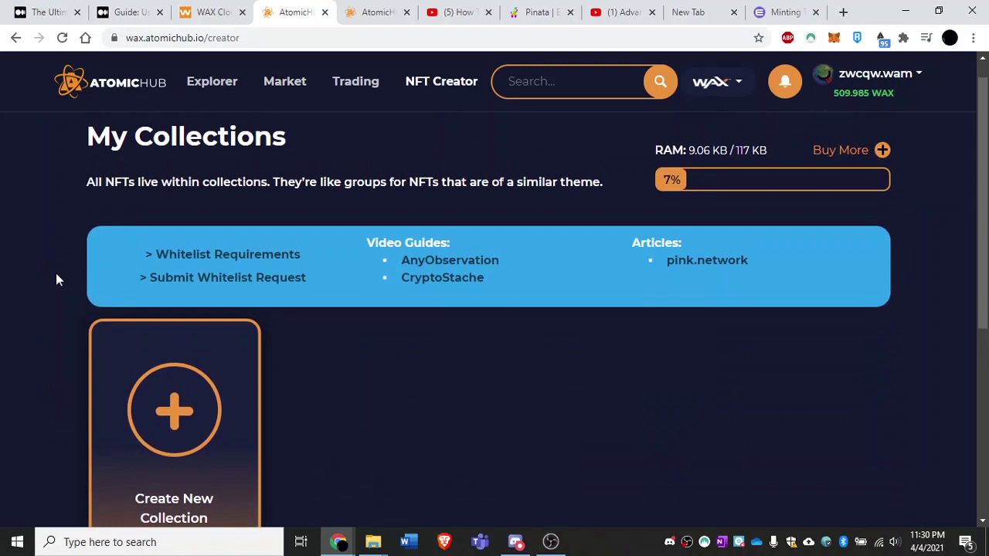
pyautogui.scroll(-1, 57, 280)
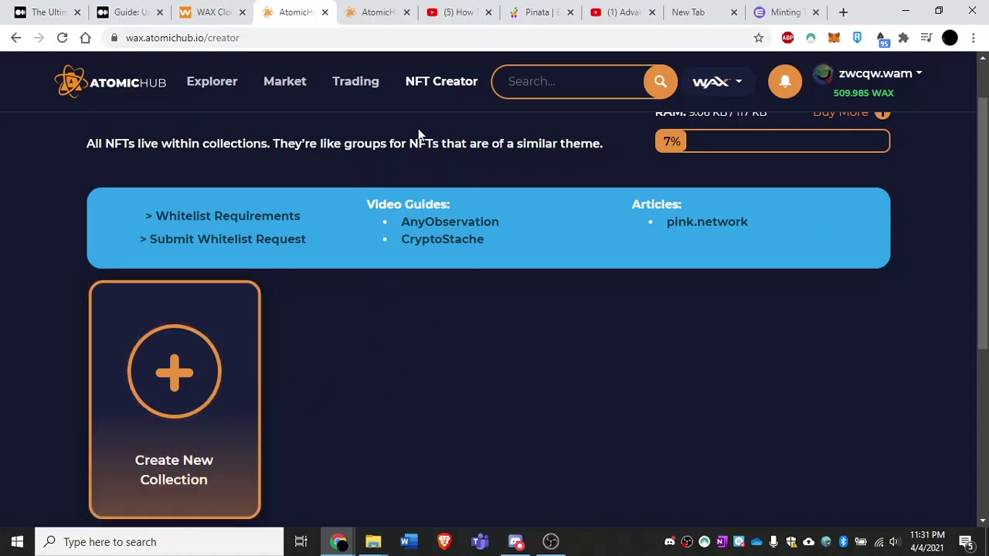
# Step: In the prepared hitchhiker42 collection form, set the market fee to 2% and create the collection
pyautogui.click(378, 17)
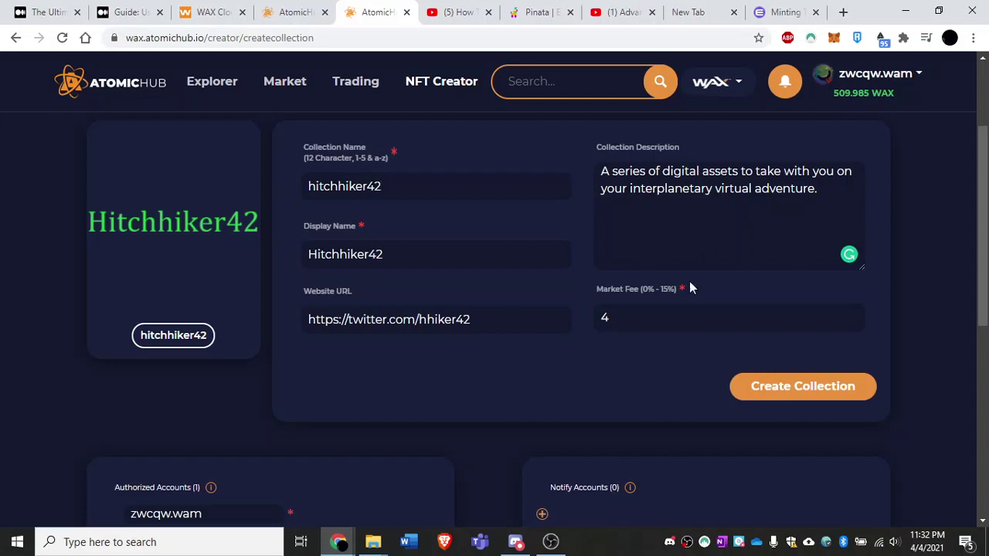
pyautogui.click(626, 318)
pyautogui.press('BackSpace')
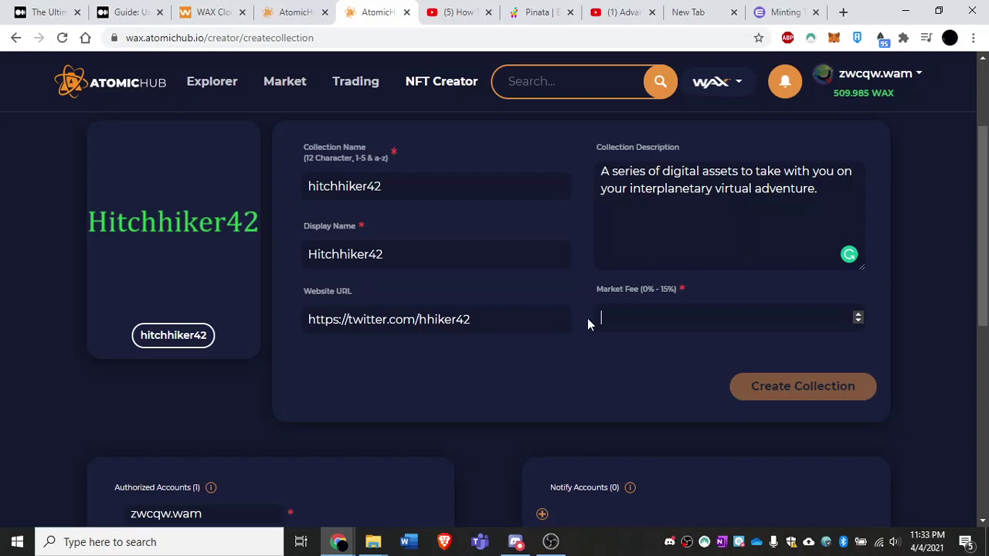
pyautogui.write('5')
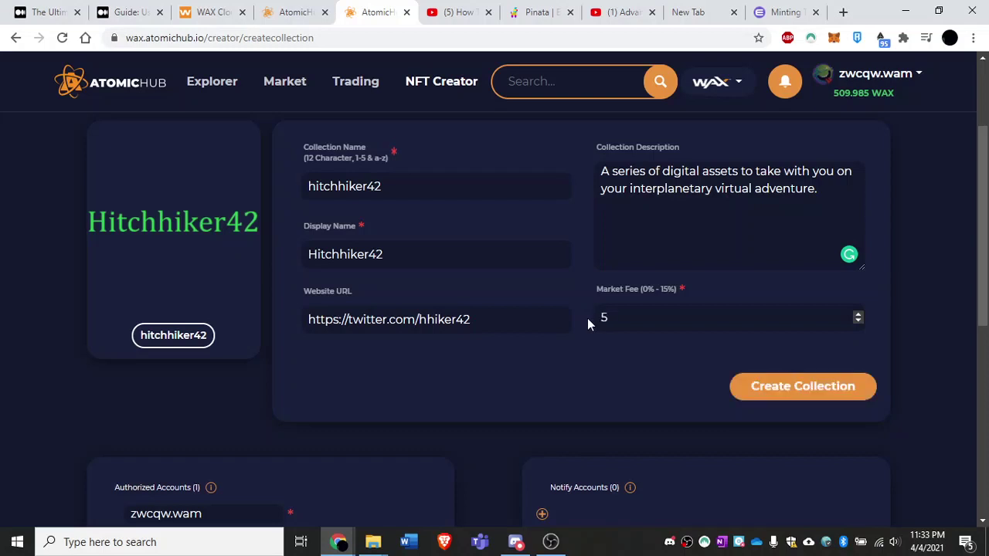
pyautogui.press('BackSpace')
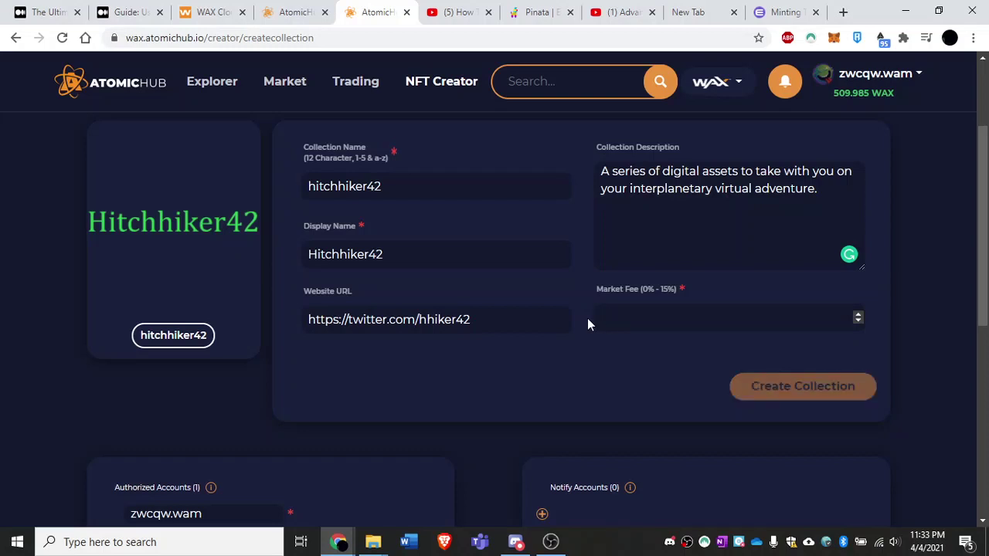
pyautogui.write('2')
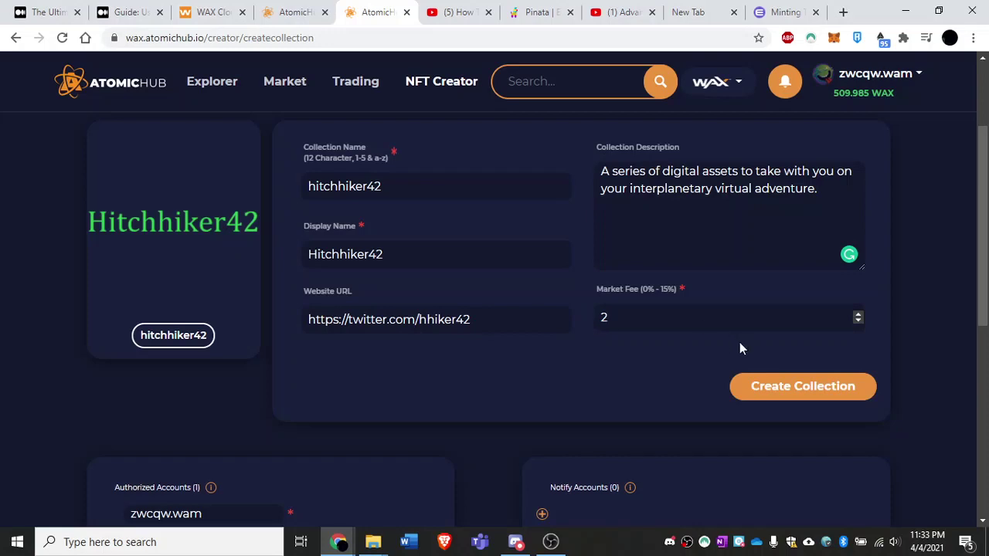
pyautogui.click(804, 386)
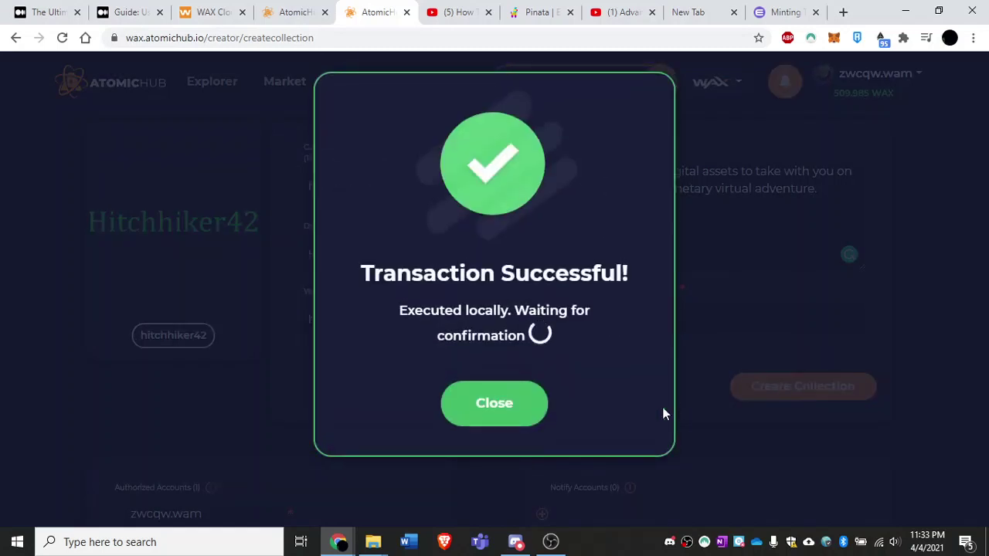
pyautogui.click(487, 376)
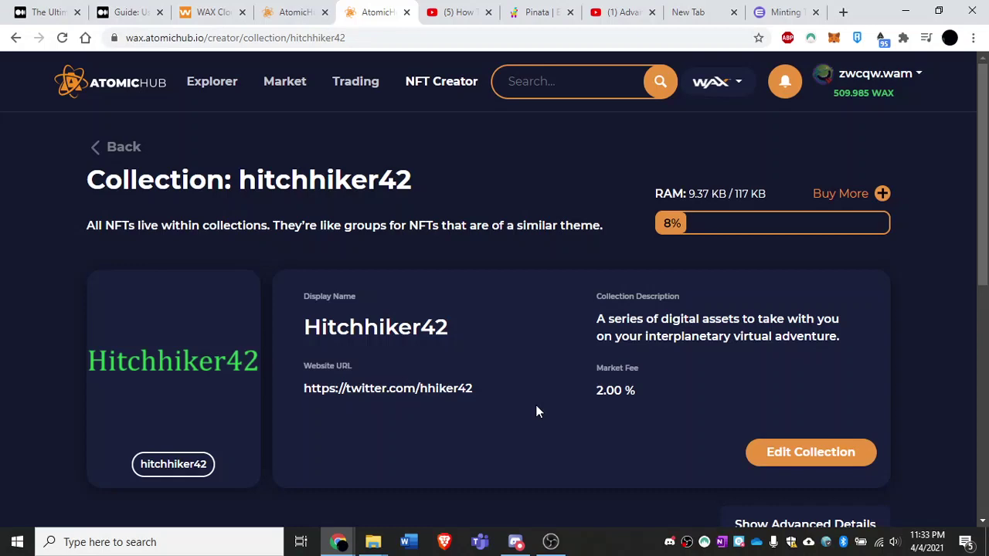
# Step: Review the hitchhiker42 collection page, including its display name, description, website URL and market fee
pyautogui.scroll(-1, 536, 411)
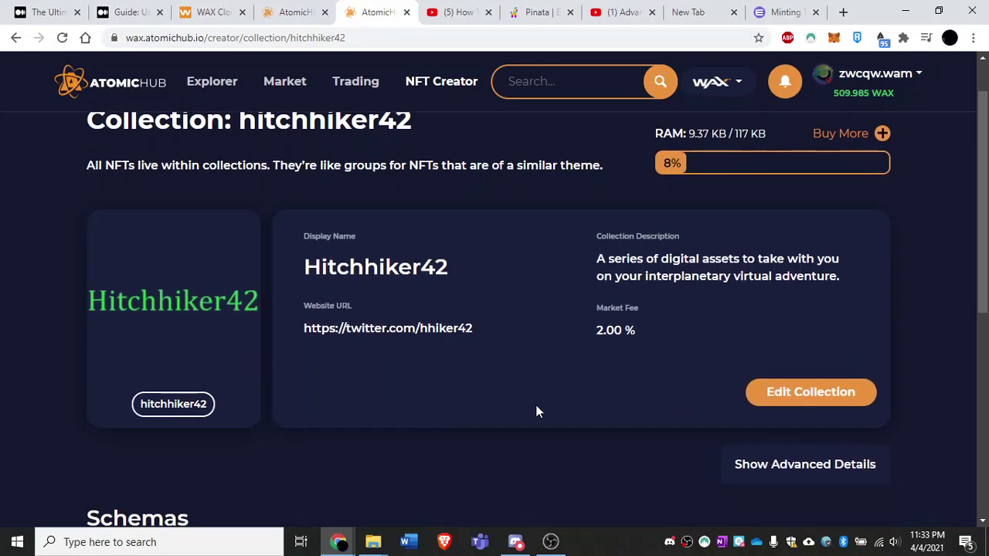
pyautogui.scroll(-1, 537, 412)
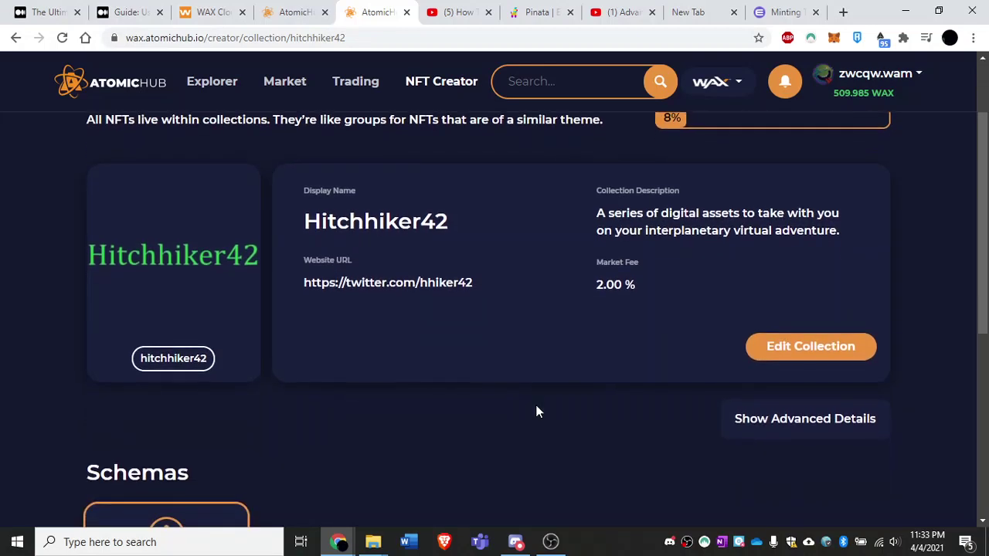
pyautogui.scroll(1, 537, 412)
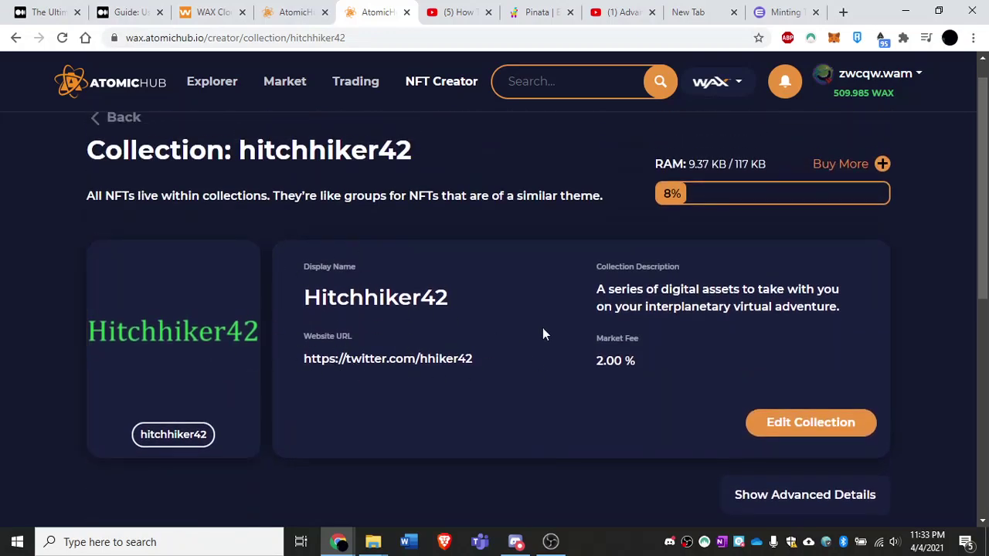
pyautogui.scroll(-1, 552, 401)
pyautogui.scroll(-3, 552, 401)
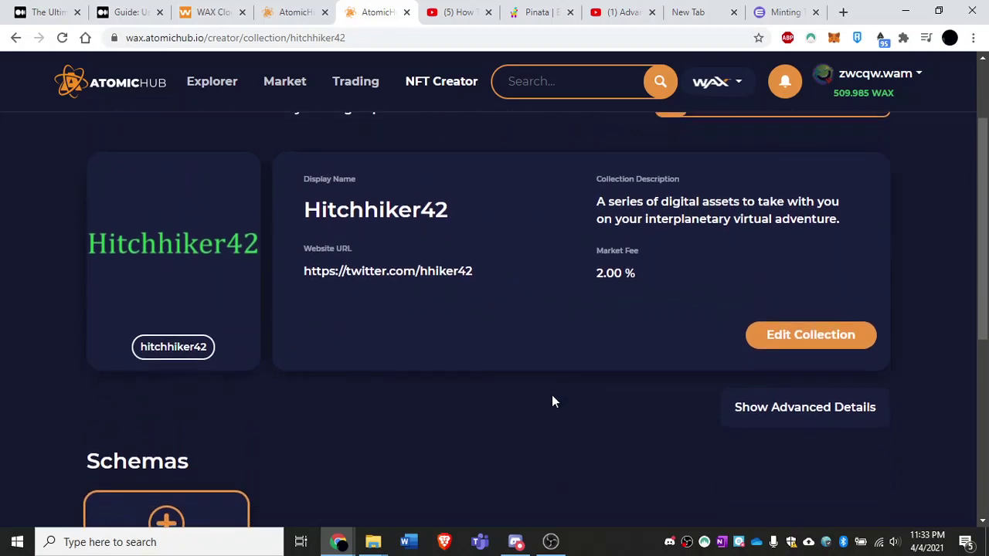
pyautogui.scroll(1, 552, 401)
pyautogui.scroll(1, 552, 400)
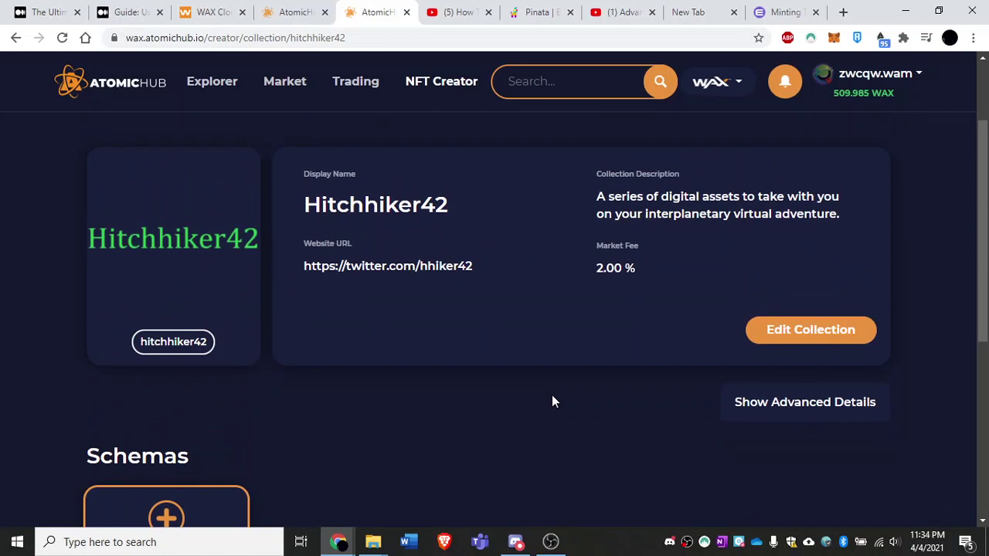
# Step: Start a new schema in the hitchhiker42 collection and name it "fire"
pyautogui.scroll(-2, 552, 401)
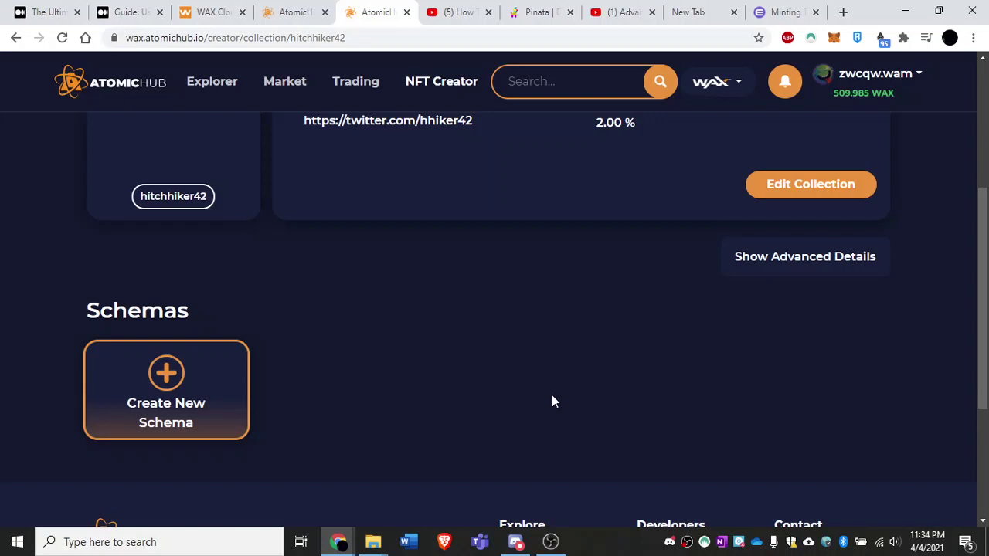
pyautogui.click(168, 384)
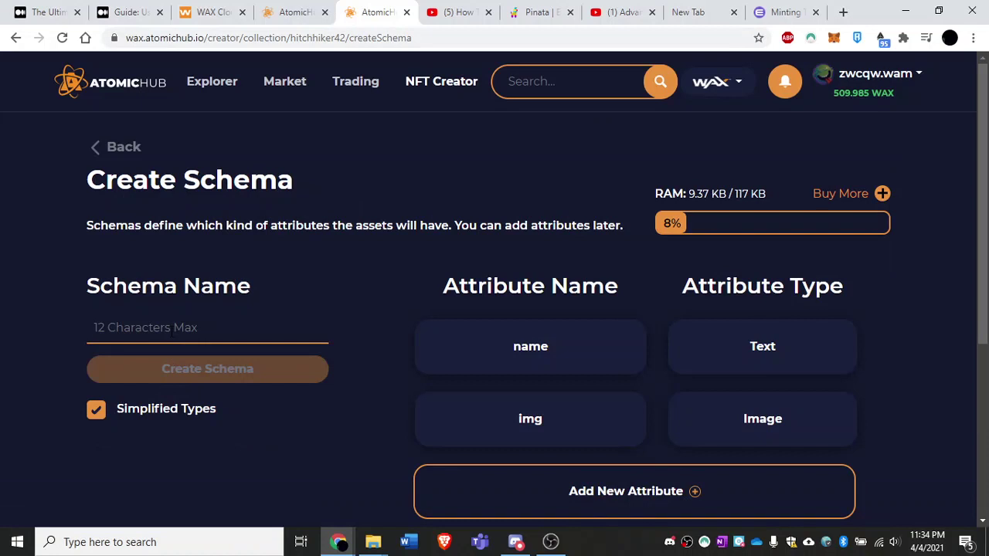
pyautogui.write('Fire')
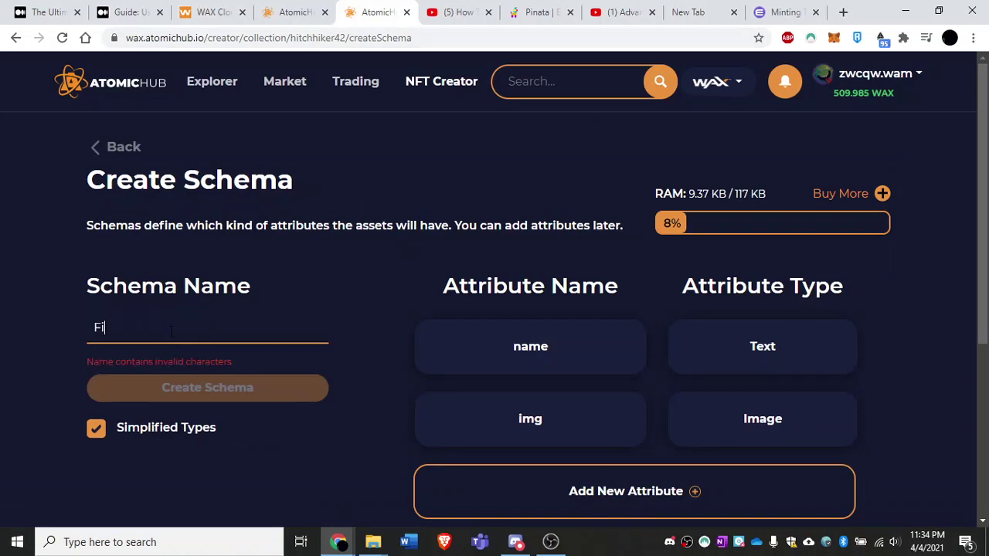
pyautogui.press('BackSpace')
pyautogui.press('BackSpace')
pyautogui.press('BackSpace')
pyautogui.press('BackSpace')
pyautogui.write('fire')
pyautogui.press('BackSpace')
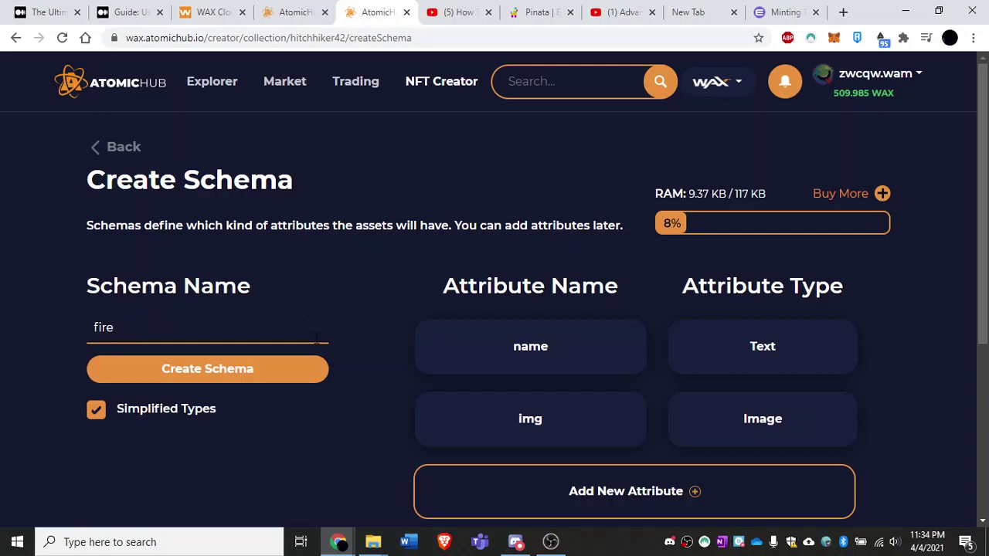
# Step: Add a new attribute named "Year" to the fire schema
pyautogui.scroll(-1, 323, 392)
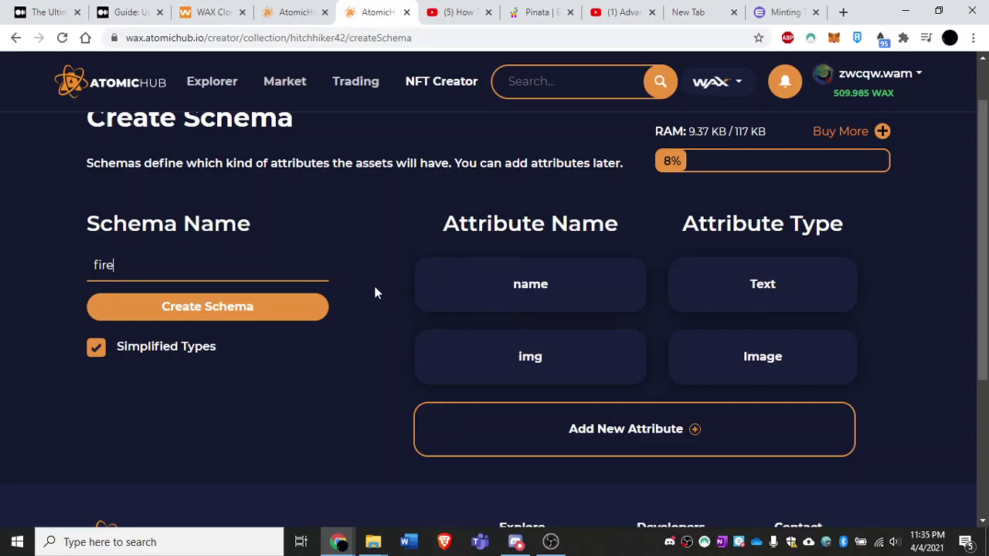
pyautogui.scroll(-1, 399, 358)
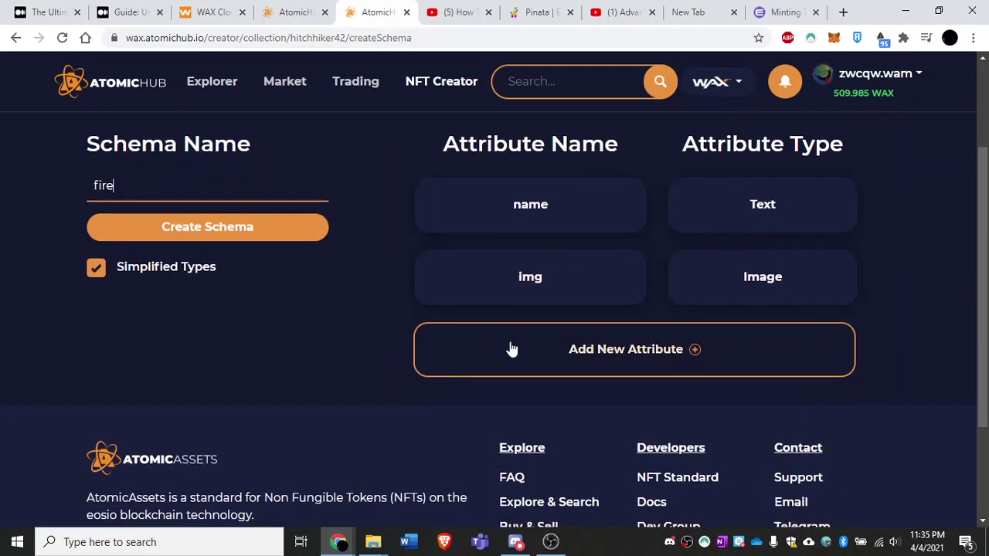
pyautogui.click(585, 353)
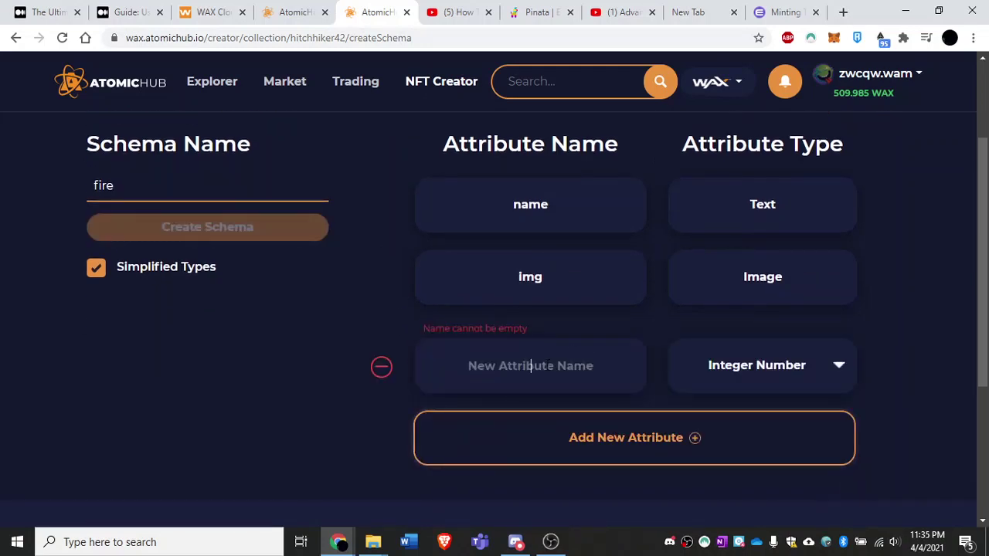
pyautogui.click(531, 366)
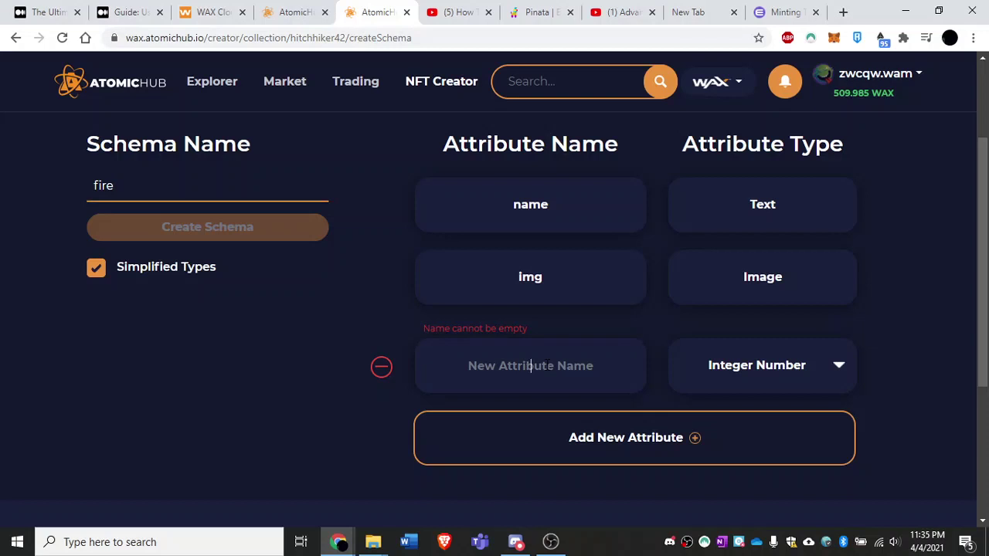
pyautogui.write('Year')
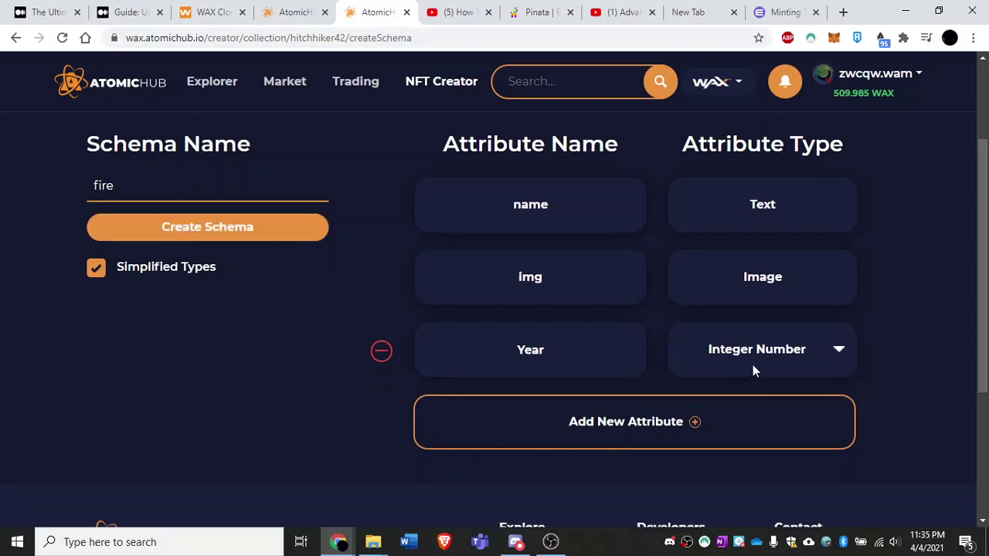
# Step: Look over the attribute types available for Year, view the Pinata IPFS site, and return to the AtomicHub schema form
pyautogui.click(755, 364)
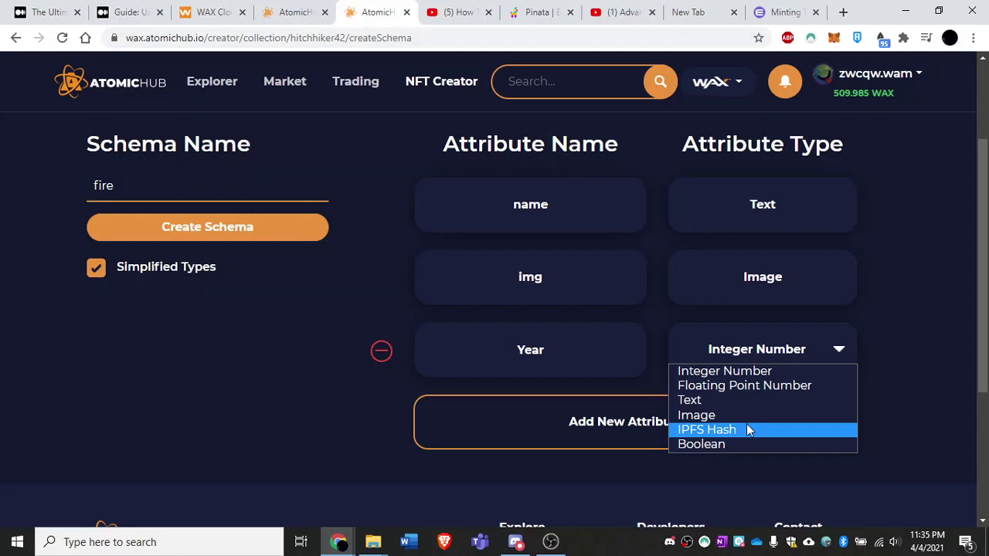
pyautogui.click(523, 16)
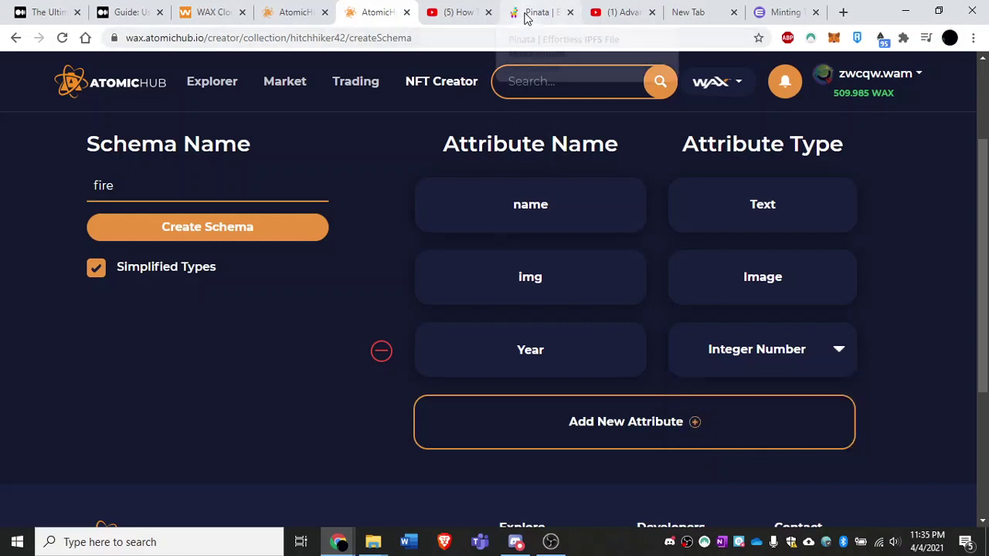
pyautogui.click(525, 14)
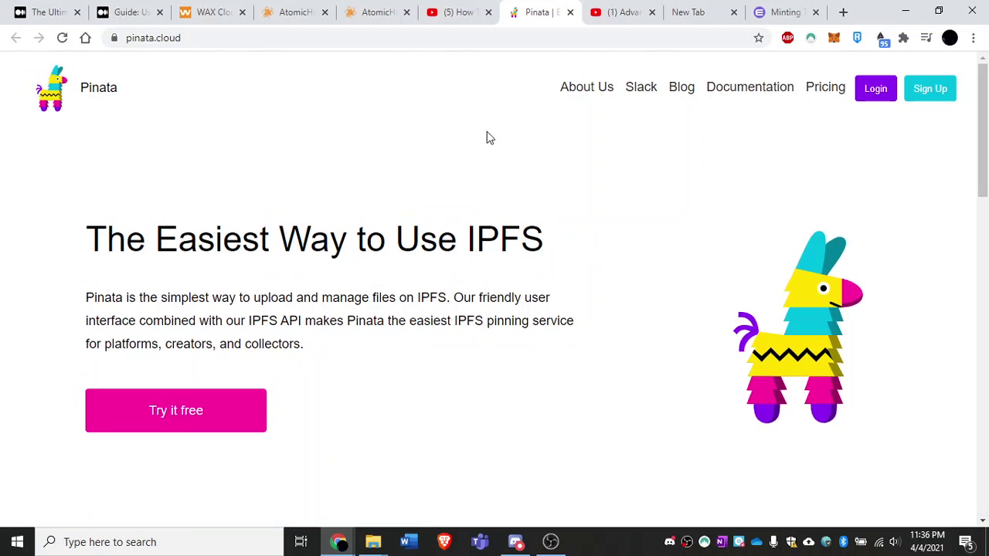
pyautogui.click(376, 17)
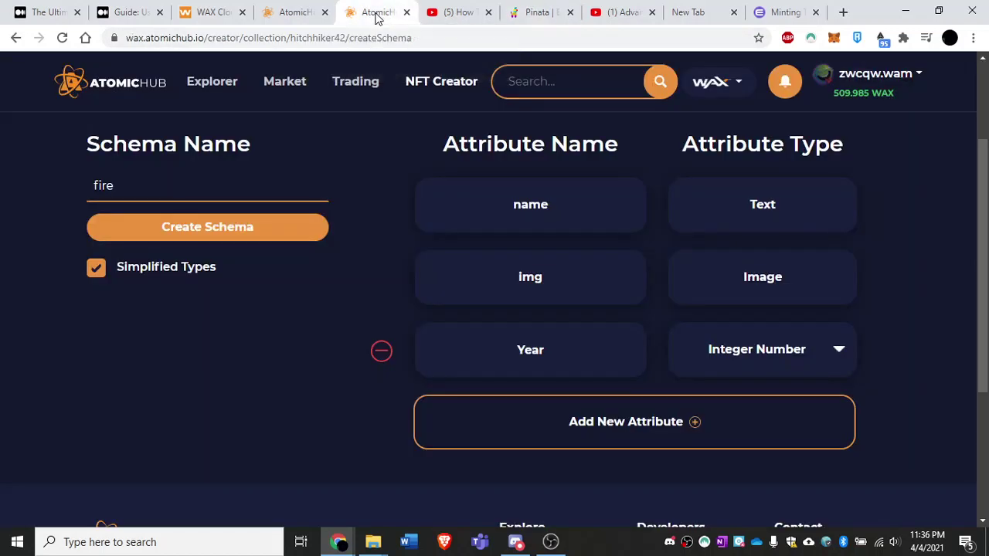
# Step: Set the Year attribute's type to Integer Number and create the fire schema
pyautogui.click(794, 353)
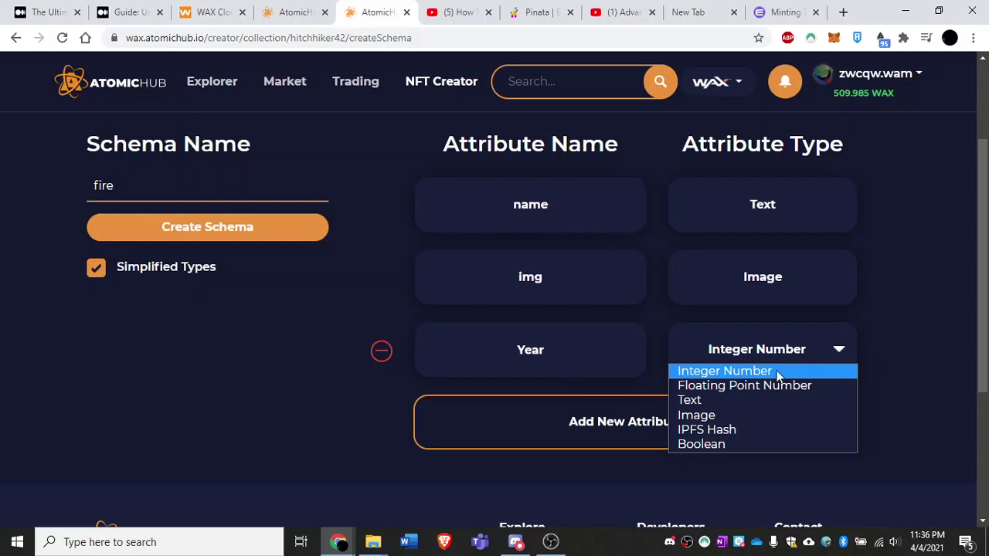
pyautogui.click(768, 373)
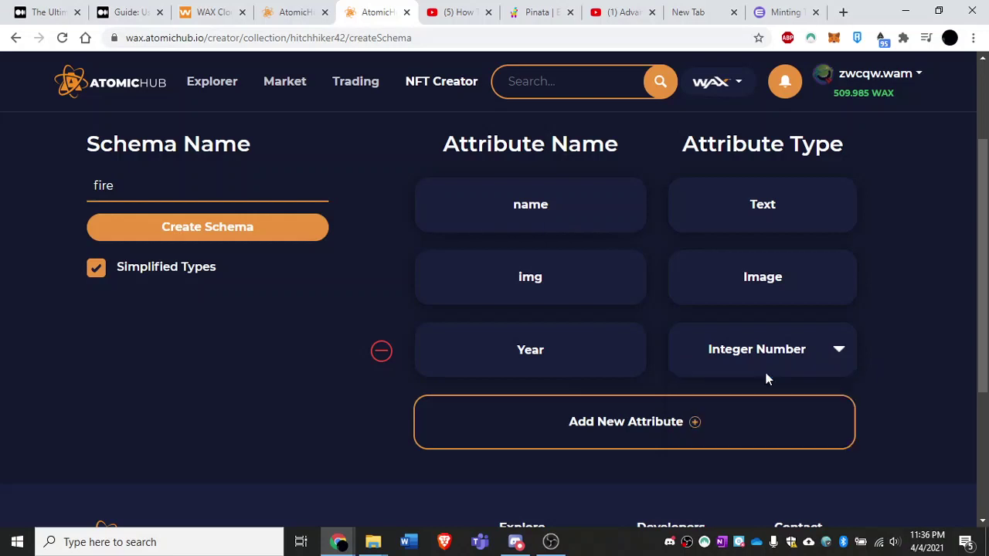
pyautogui.scroll(-1, 766, 378)
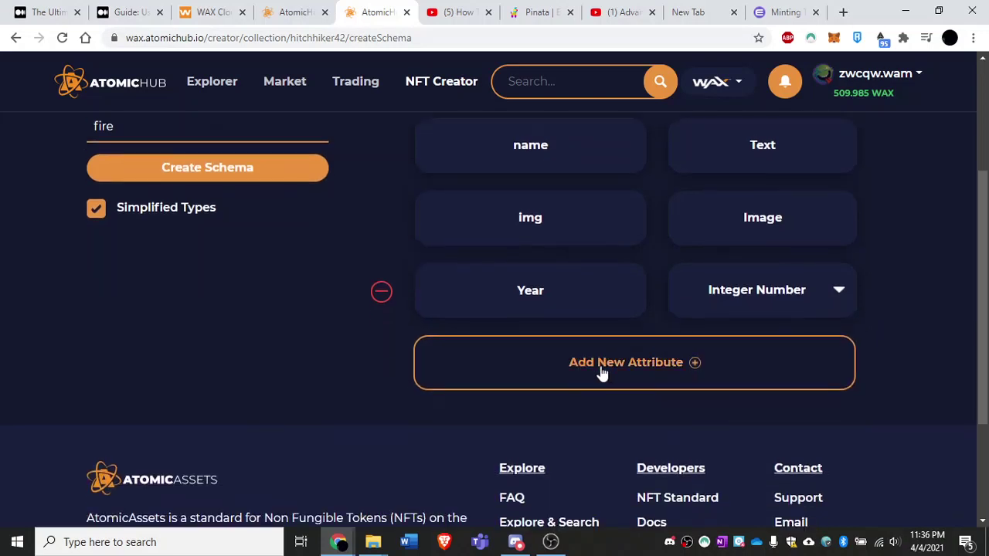
pyautogui.scroll(1, 900, 360)
pyautogui.scroll(-1, 905, 360)
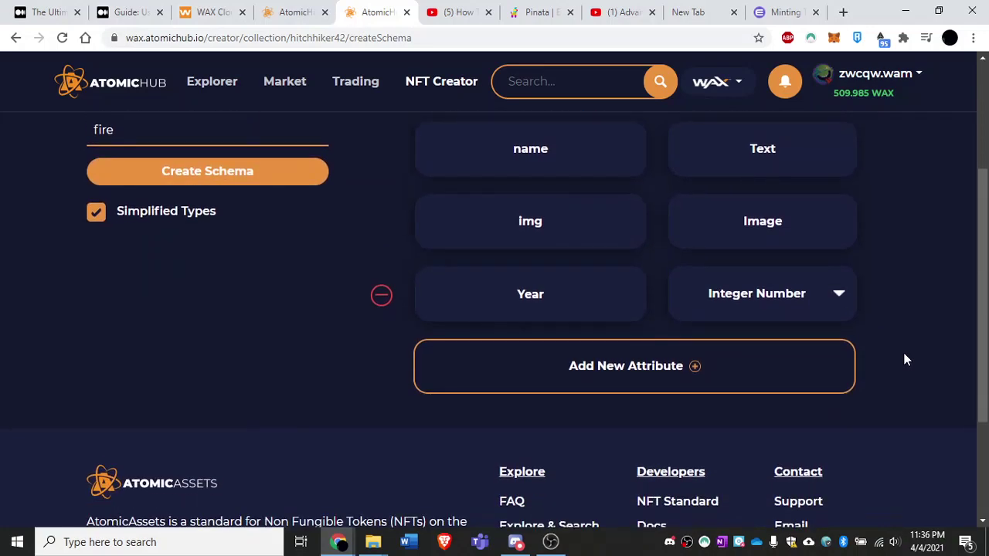
pyautogui.scroll(-1, 905, 360)
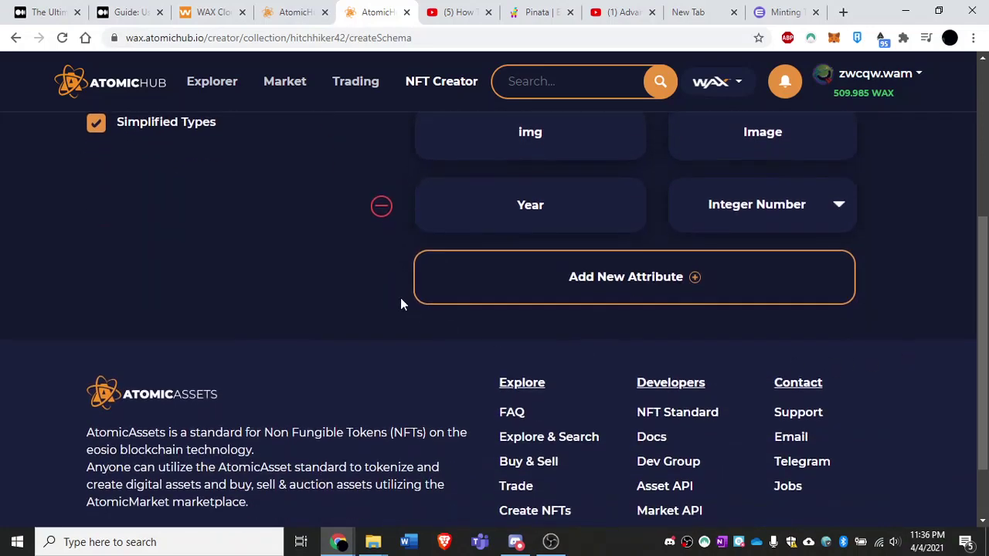
pyautogui.scroll(3, 352, 333)
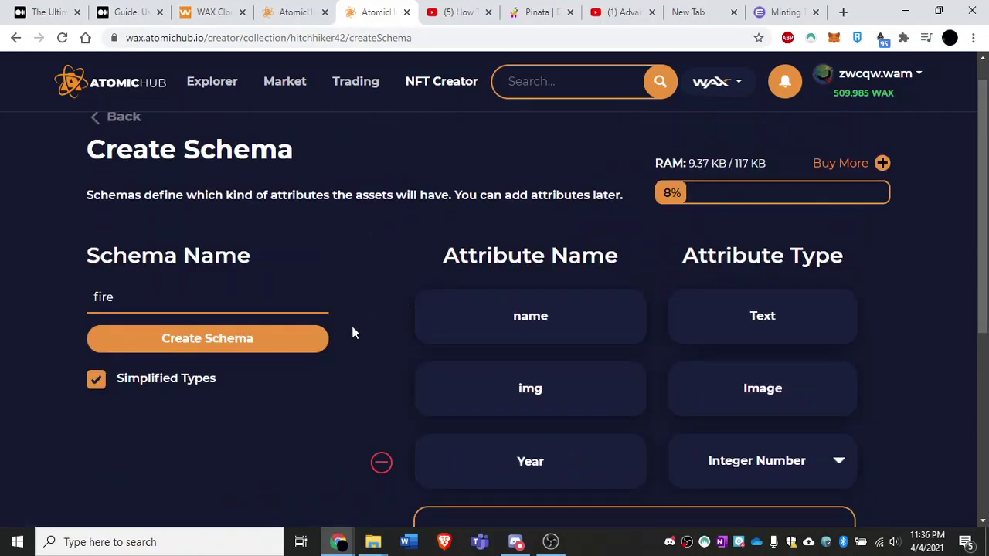
pyautogui.click(227, 342)
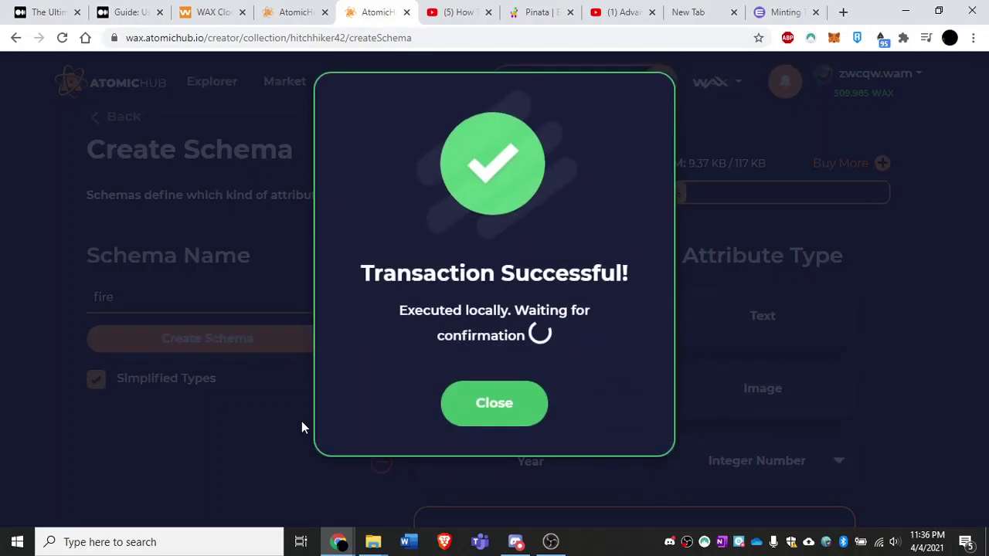
pyautogui.click(487, 405)
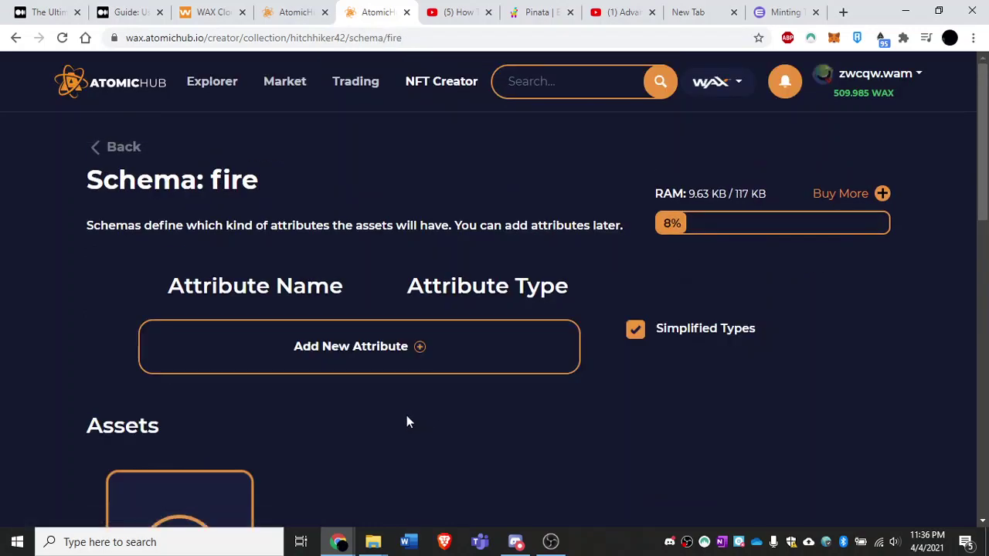
# Step: Start a new template in the fire schema, with a max supply of 42 and the bonfire photo as its image
pyautogui.scroll(-5, 640, 409)
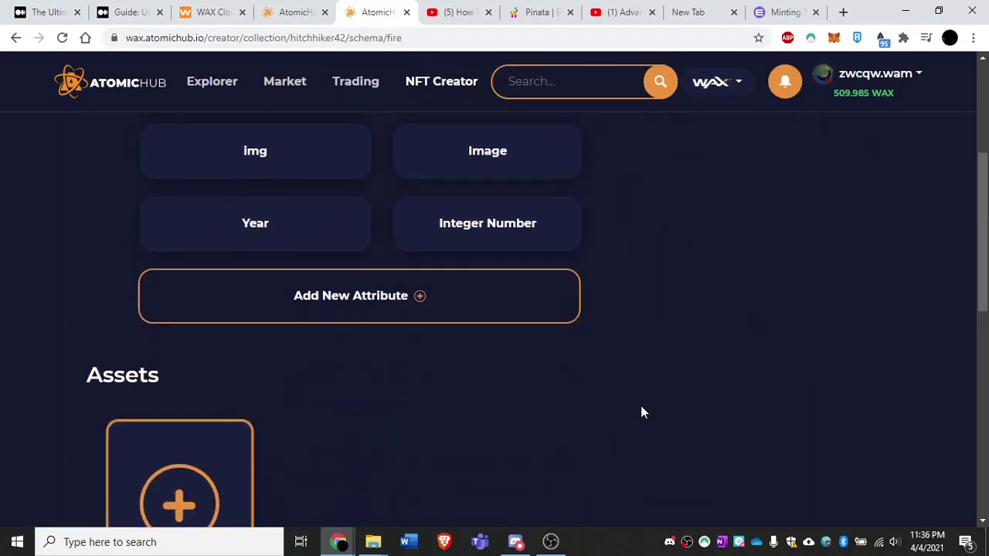
pyautogui.scroll(-2, 641, 413)
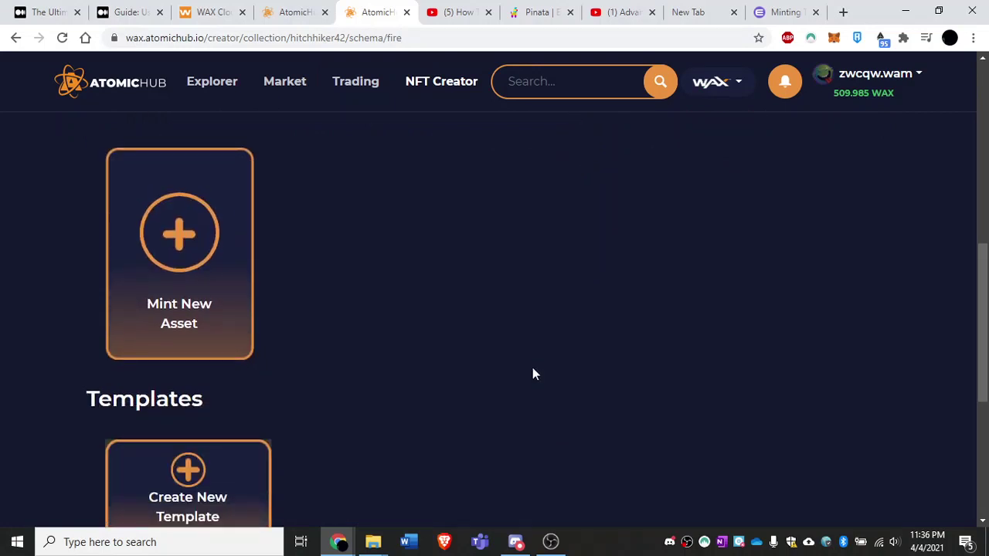
pyautogui.scroll(5, 659, 289)
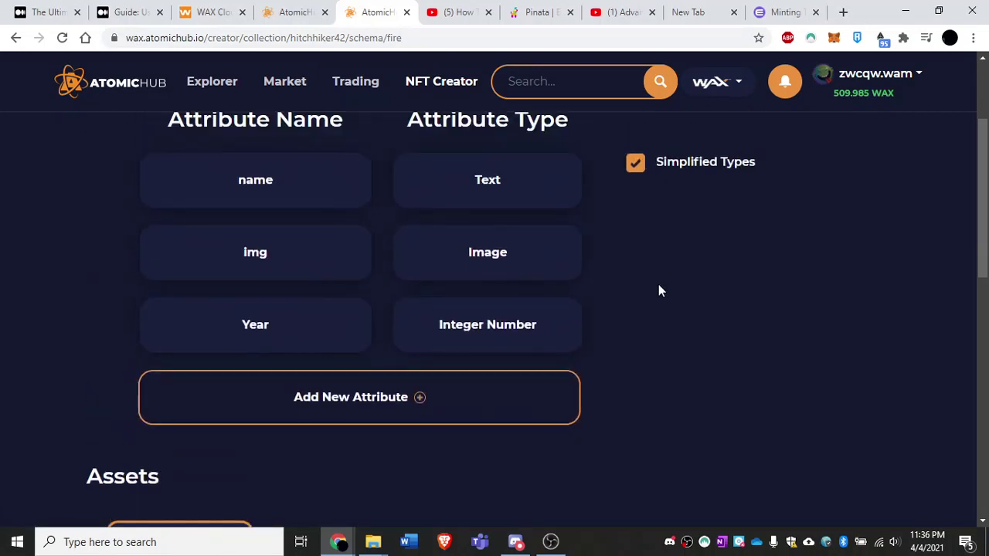
pyautogui.scroll(2, 659, 290)
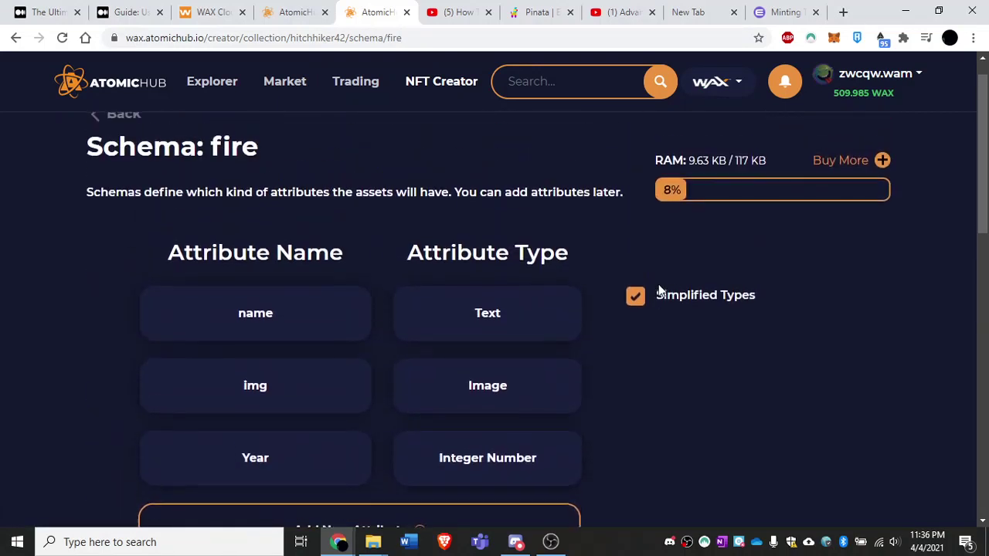
pyautogui.scroll(-10, 779, 403)
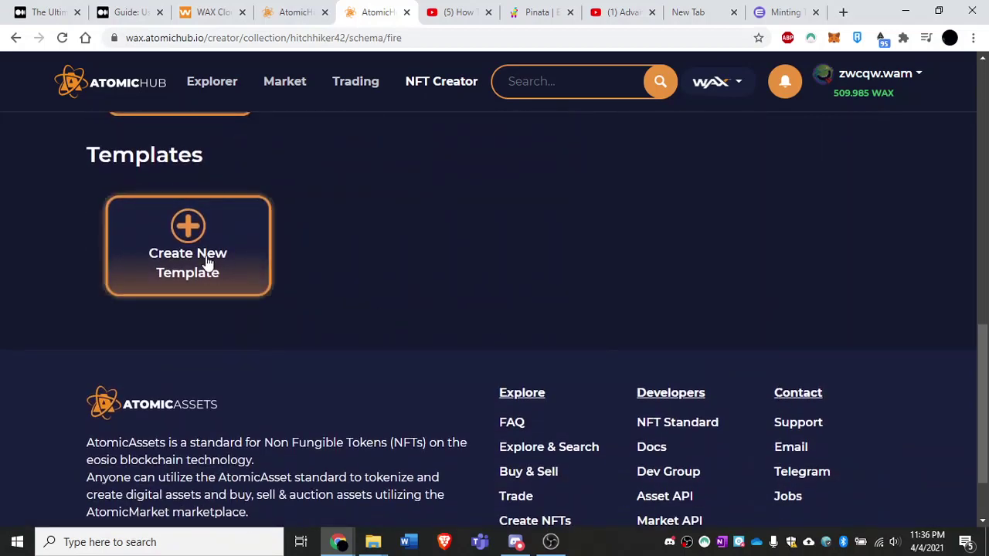
pyautogui.click(205, 256)
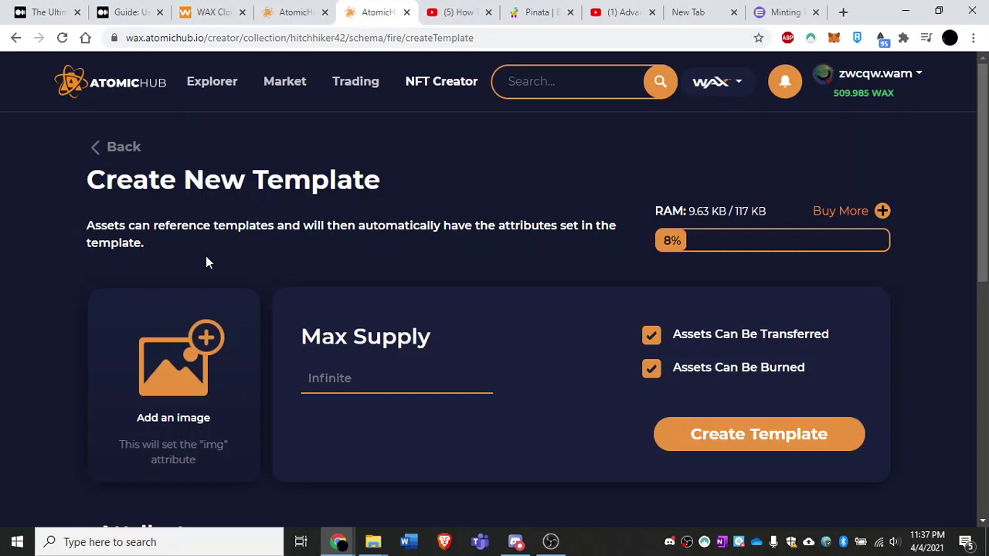
pyautogui.scroll(-2, 205, 257)
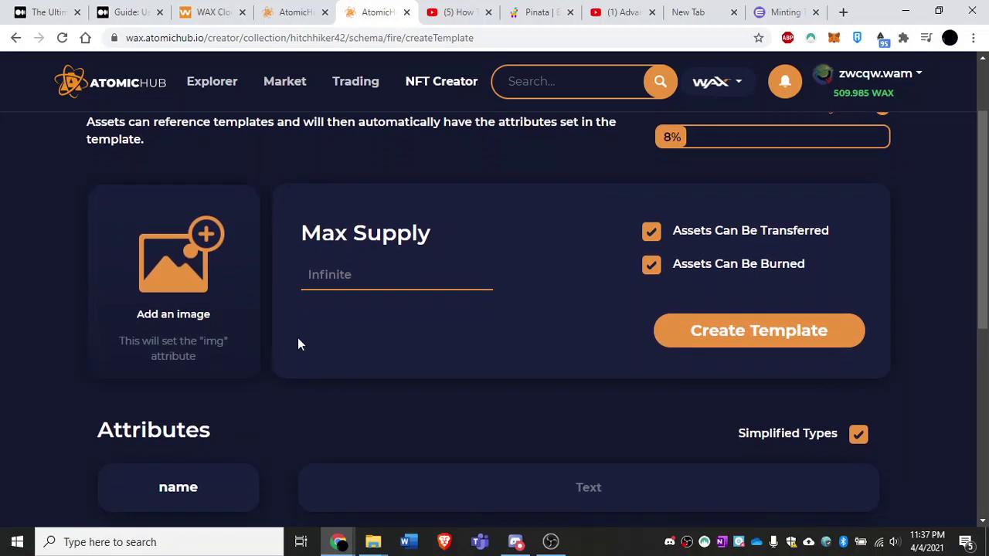
pyautogui.click(350, 284)
pyautogui.write('42')
pyautogui.click(186, 317)
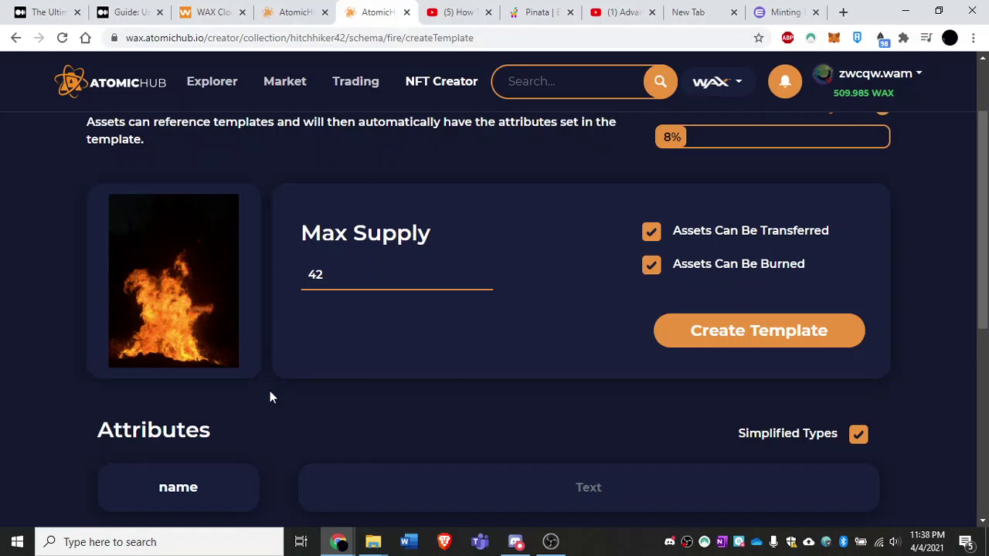
# Step: Fill in the template's attributes with the name "Fire Dancer" and the Year 2021
pyautogui.scroll(-3, 270, 398)
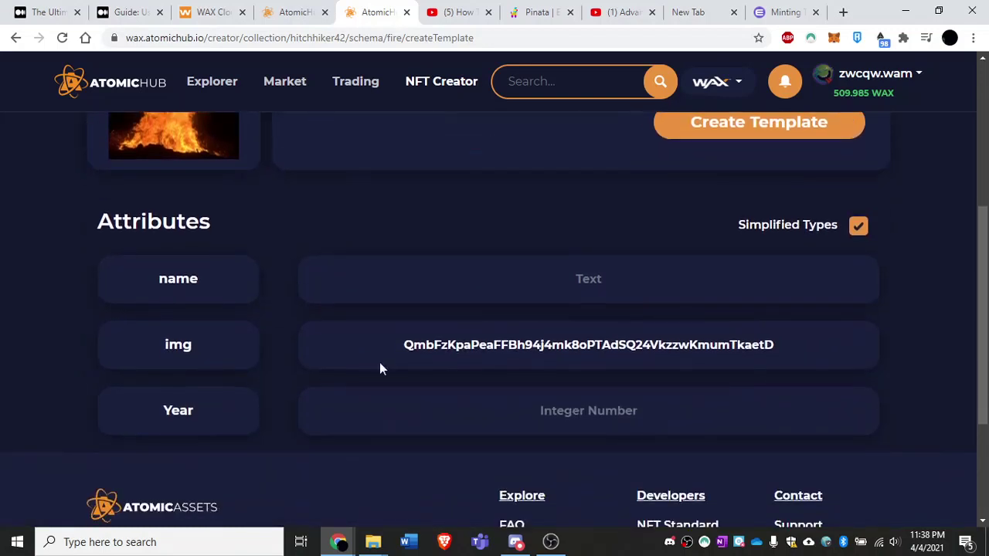
pyautogui.click(600, 284)
pyautogui.write('Fire Dancer')
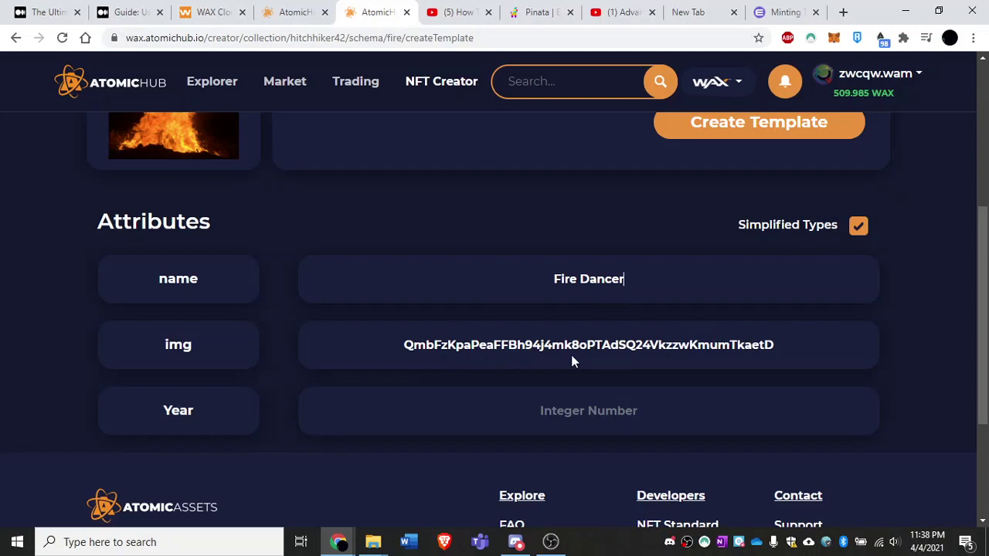
pyautogui.scroll(1, 572, 356)
pyautogui.scroll(-1, 572, 355)
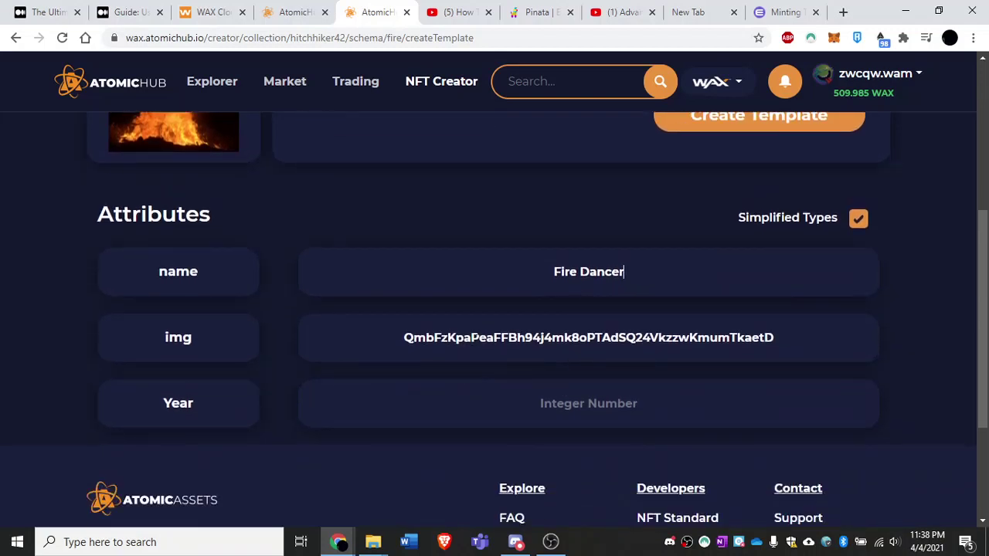
pyautogui.click(588, 404)
pyautogui.write('20')
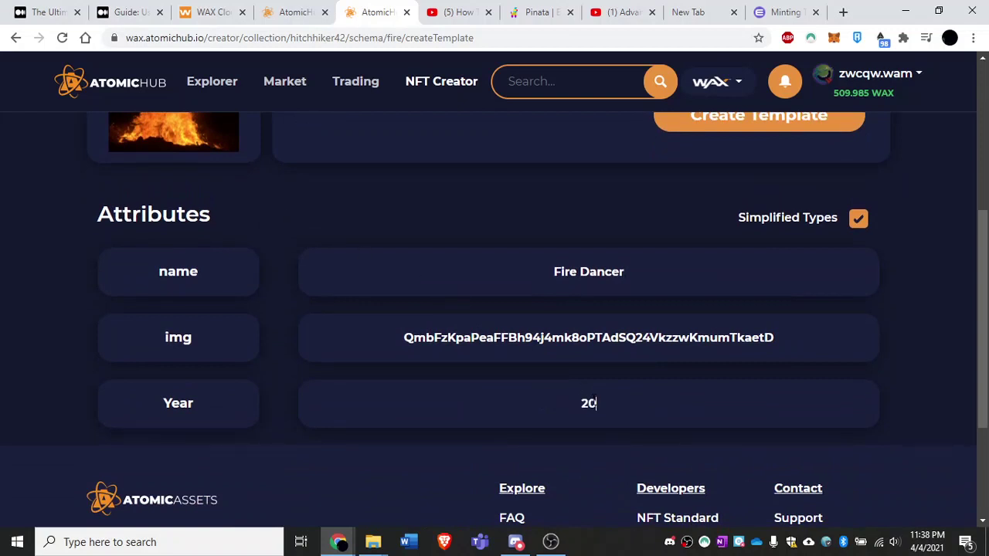
pyautogui.write('21')
pyautogui.scroll(-2, 879, 403)
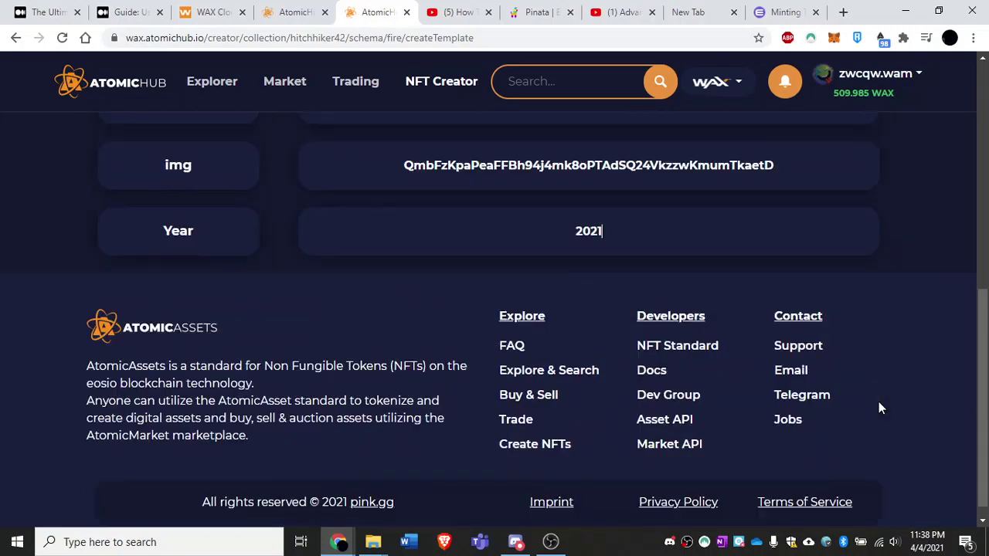
# Step: Create the Fire Dancer template with its assets both transferable and burnable
pyautogui.scroll(6, 878, 402)
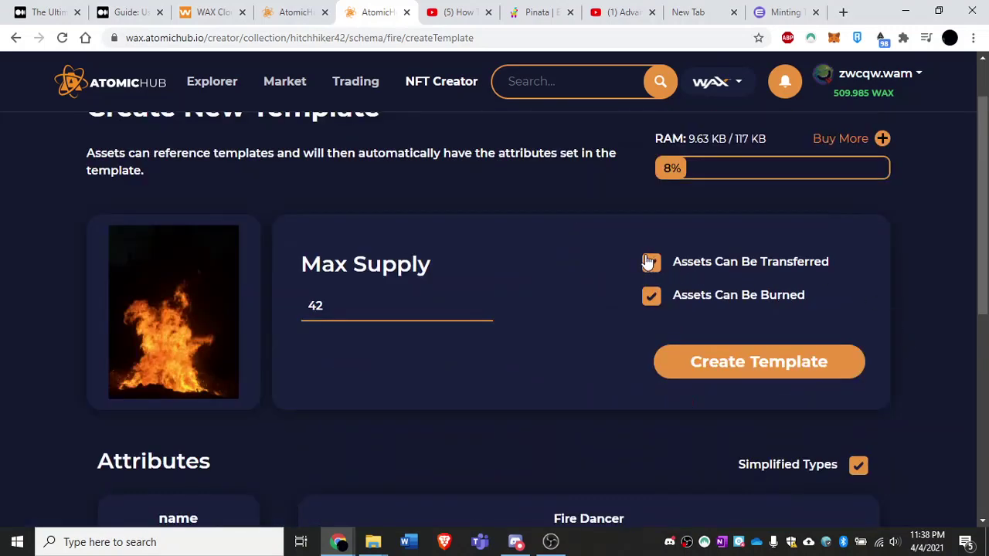
pyautogui.click(650, 262)
pyautogui.click(746, 367)
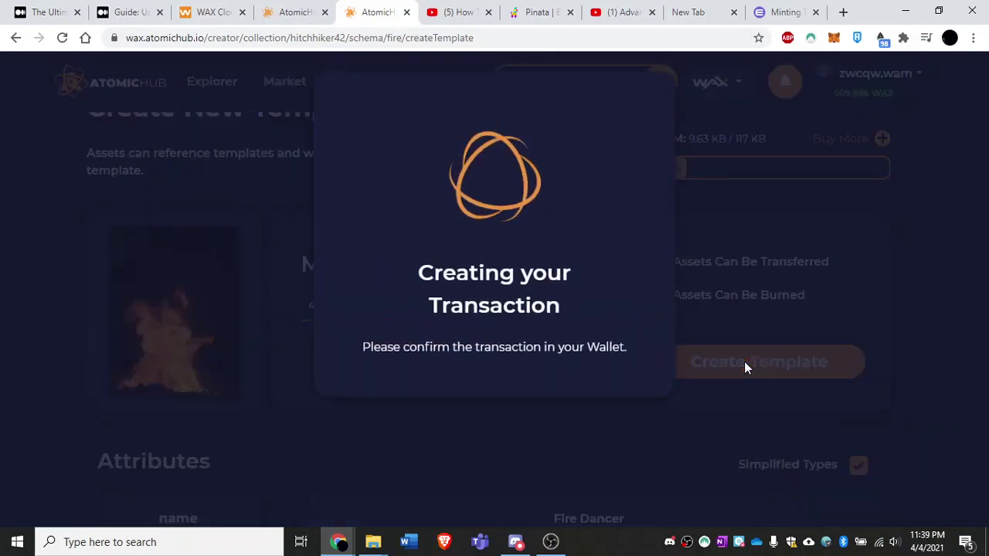
pyautogui.click(524, 401)
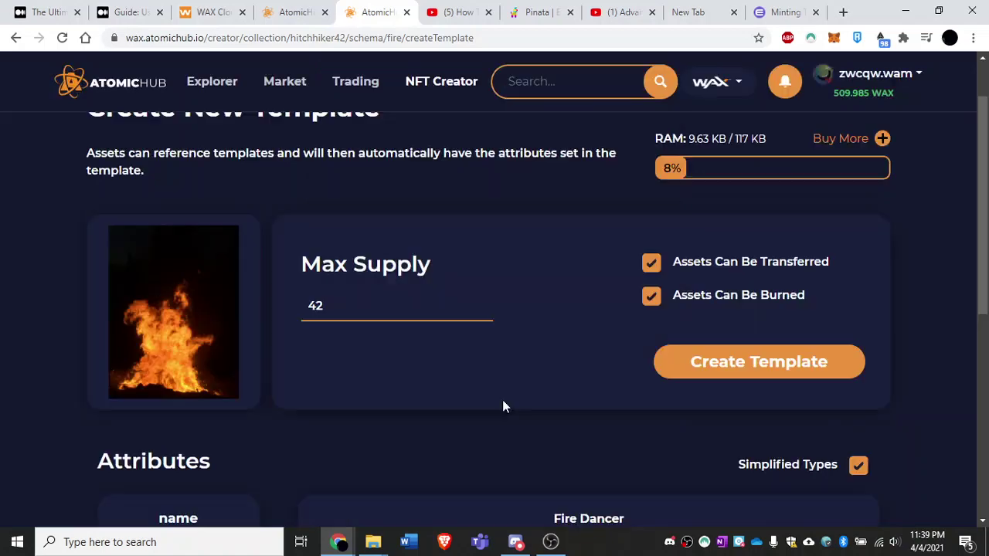
# Step: Return to the fire schema page and view the Fire Dancer template among its templates
pyautogui.scroll(2, 309, 278)
pyautogui.click(123, 152)
pyautogui.scroll(3, 557, 330)
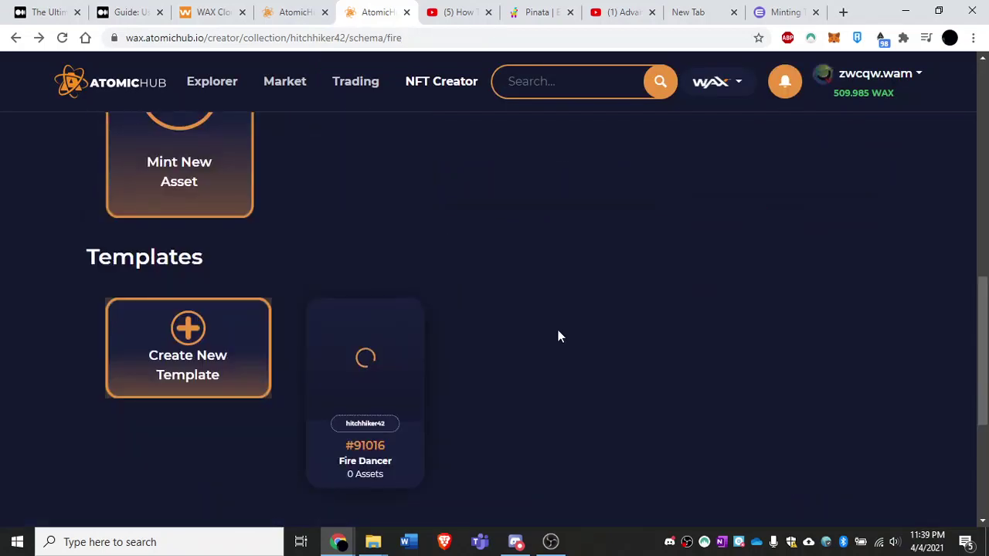
pyautogui.scroll(-1, 558, 330)
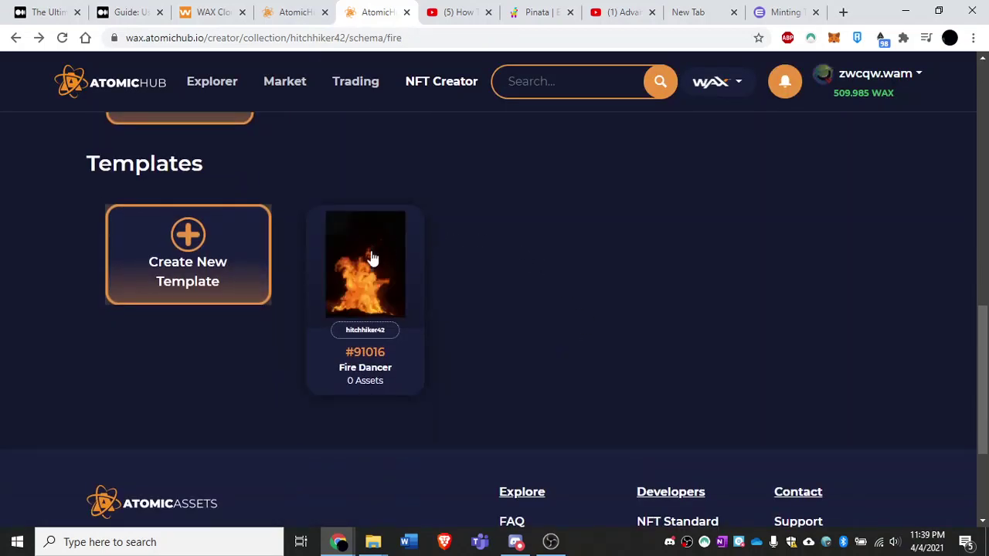
# Step: Start minting a new asset in the fire schema
pyautogui.moveTo(401, 373)
pyautogui.scroll(2, 538, 283)
pyautogui.scroll(-1, 538, 283)
pyautogui.scroll(1, 493, 287)
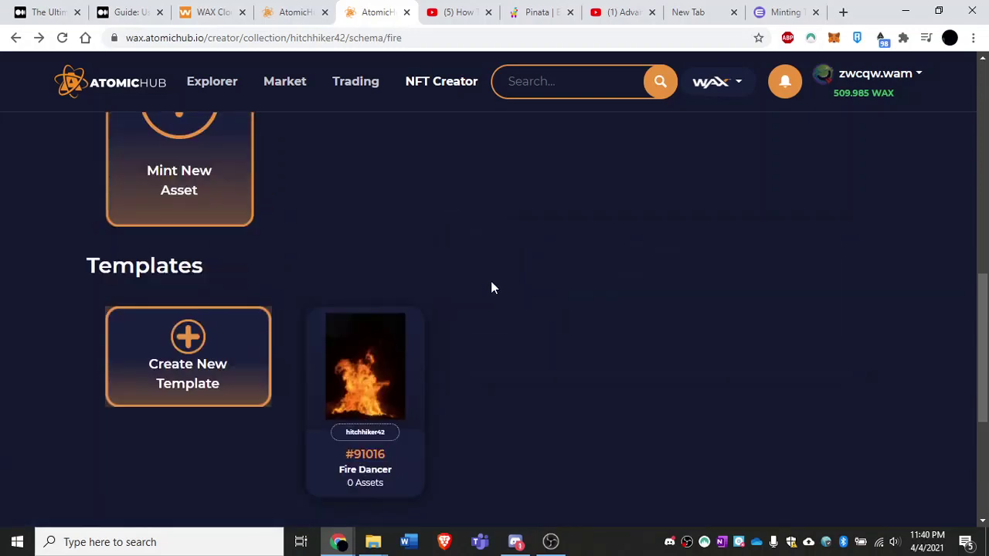
pyautogui.scroll(1, 493, 287)
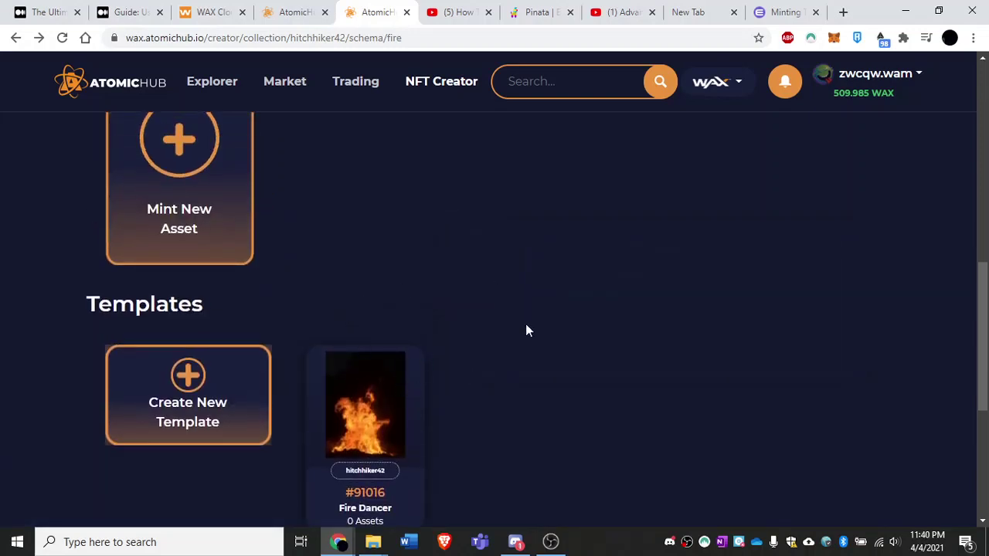
pyautogui.scroll(2, 526, 331)
pyautogui.click(185, 246)
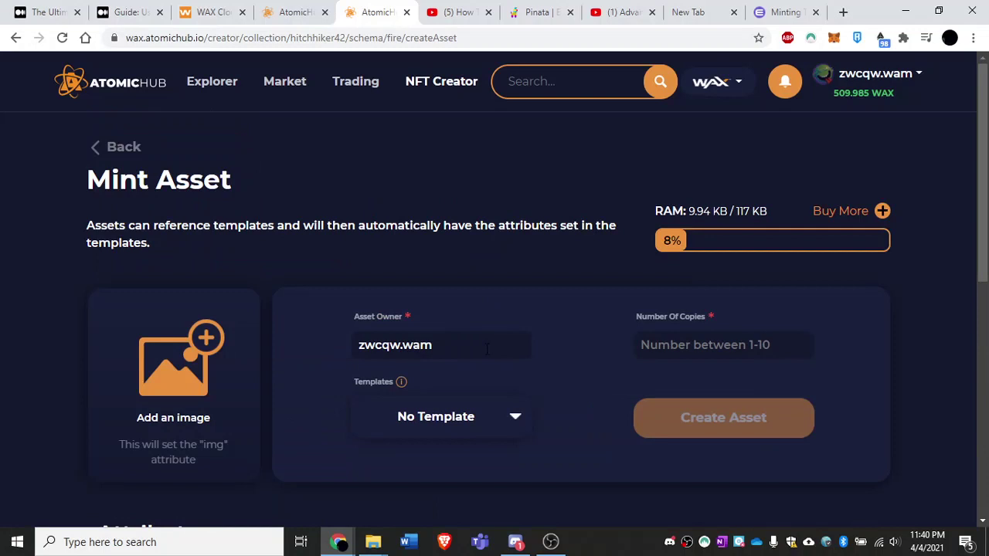
# Step: Base the new asset on the Fire Dancer template and set the number of copies to 10
pyautogui.scroll(-1, 583, 353)
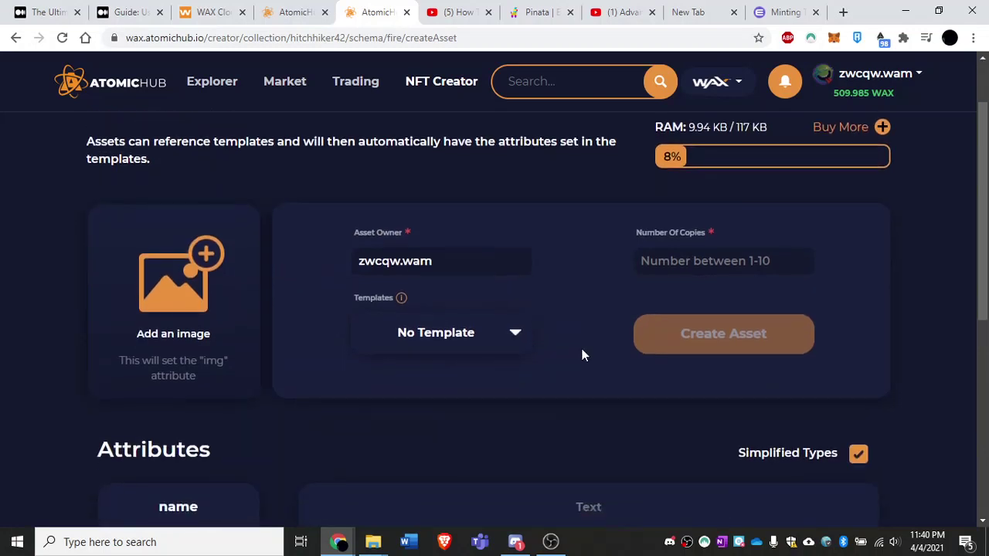
pyautogui.click(516, 333)
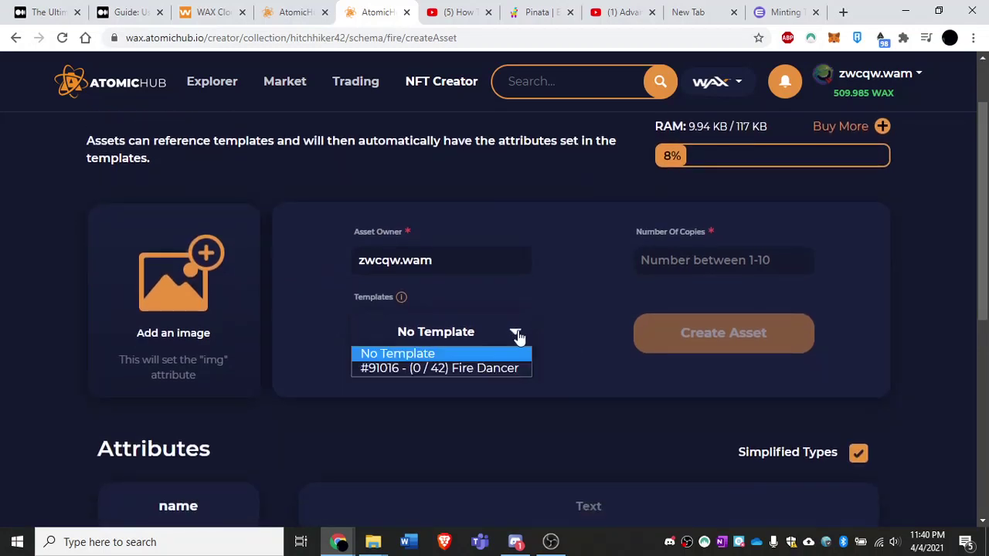
pyautogui.click(480, 369)
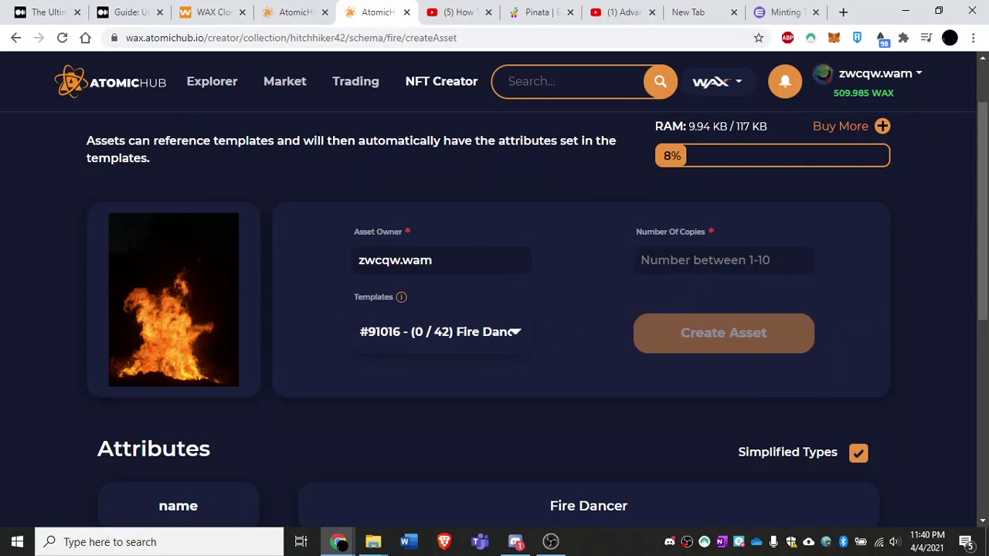
pyautogui.write('10')
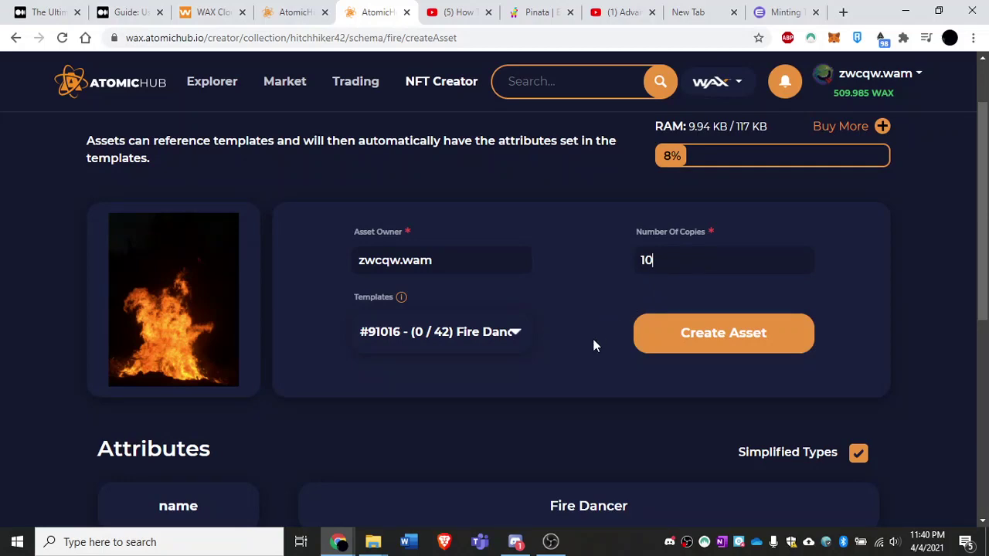
# Step: Review the asset's attributes, then create the Fire Dancer asset and confirm the mint
pyautogui.scroll(-3, 593, 346)
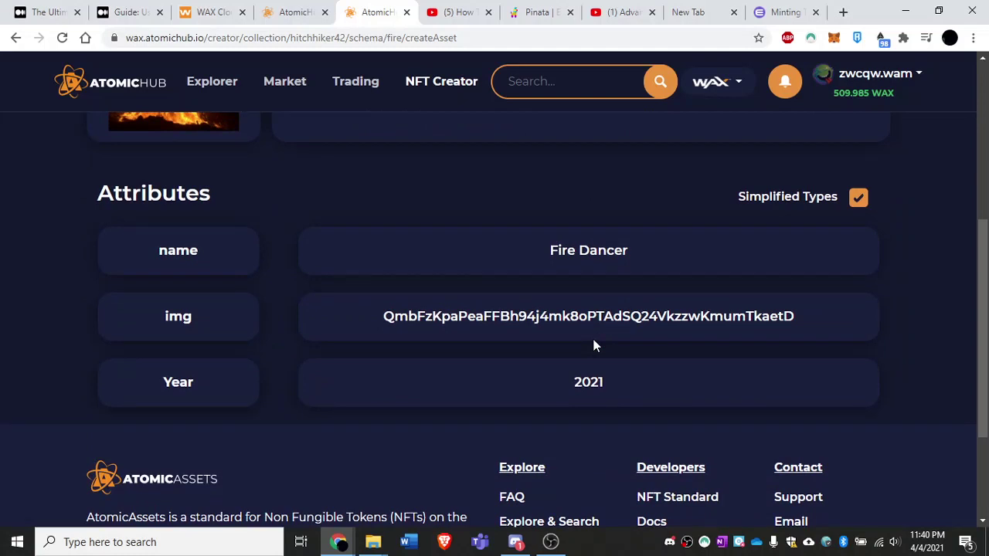
pyautogui.scroll(3, 593, 346)
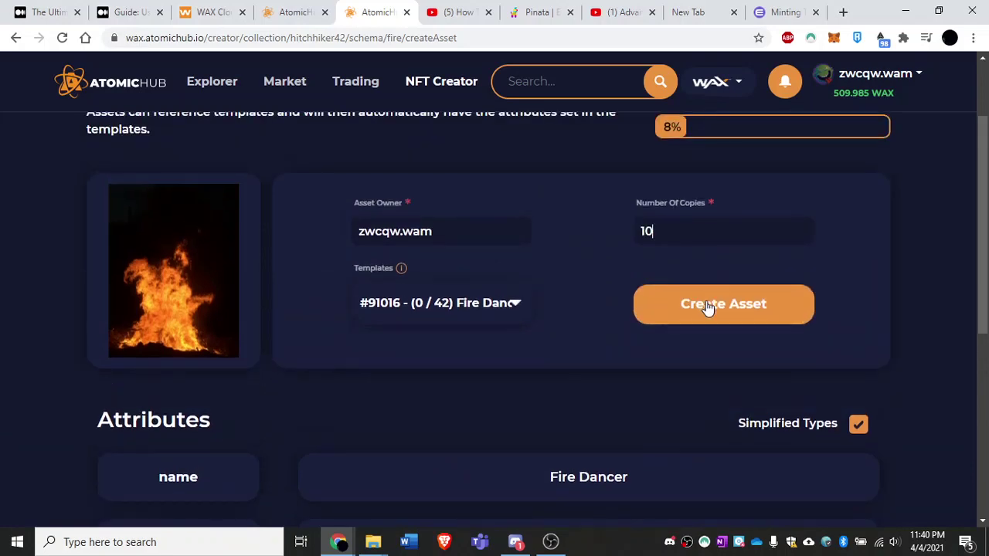
pyautogui.click(705, 302)
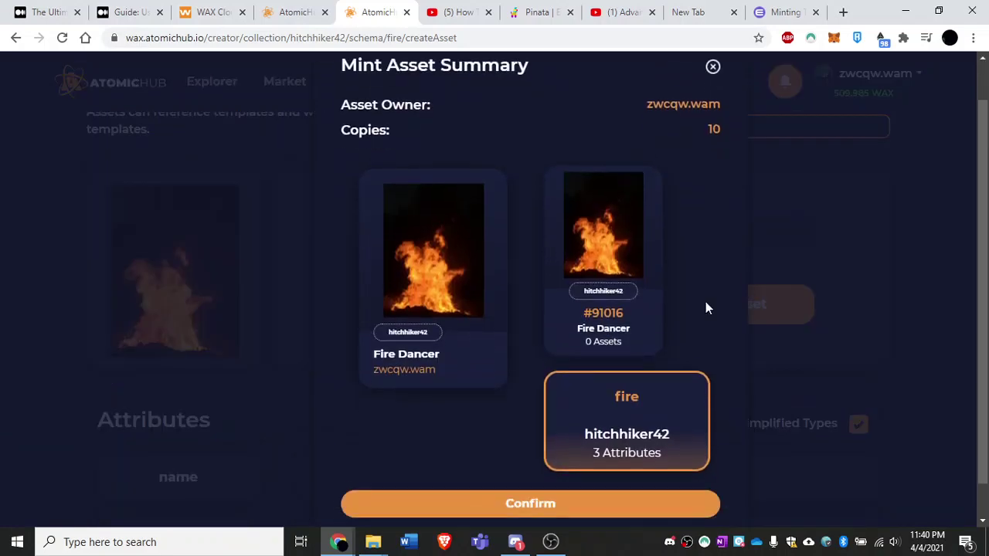
pyautogui.click(518, 464)
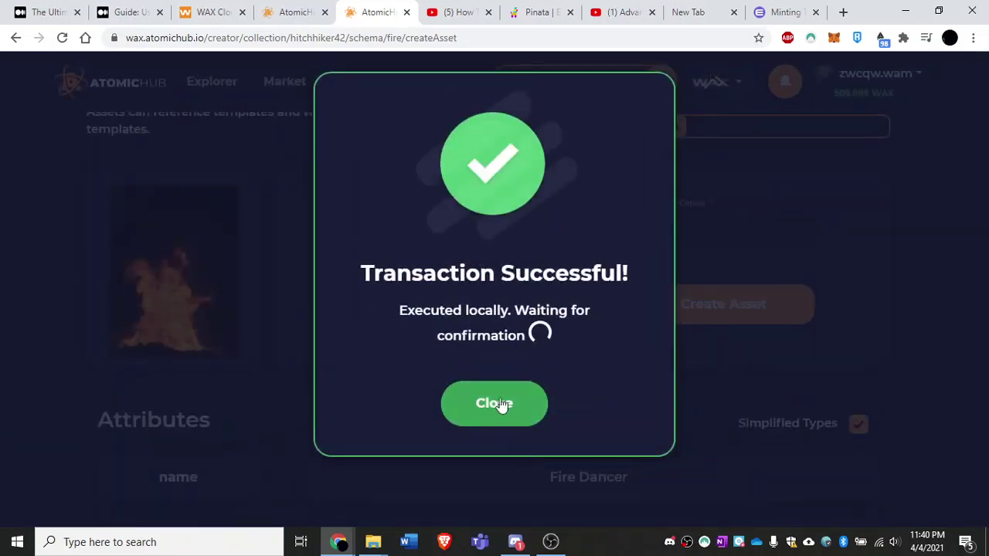
pyautogui.click(494, 403)
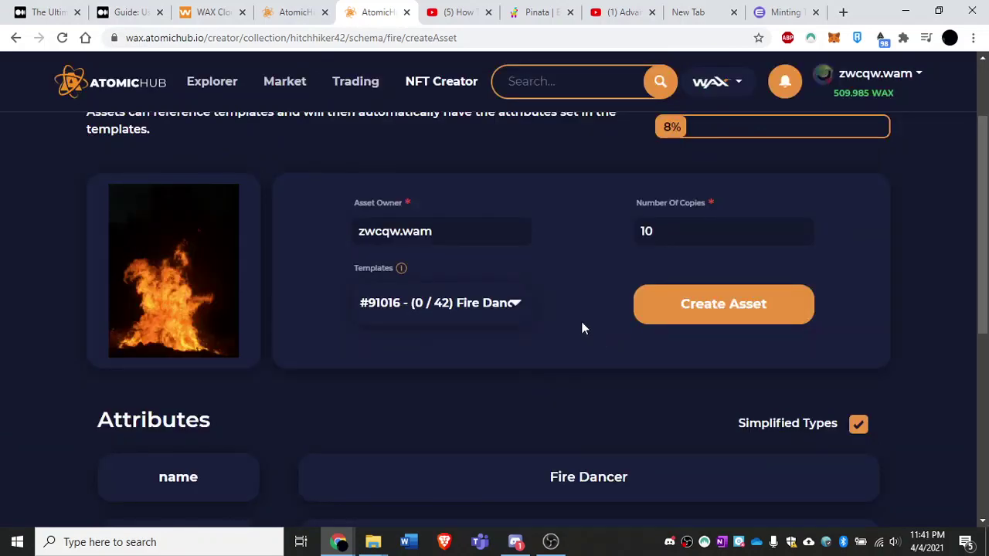
# Step: Open the account's inventory and turn off the Only Whitelisted NFTs filter
pyautogui.scroll(-2, 569, 296)
pyautogui.scroll(-4, 570, 298)
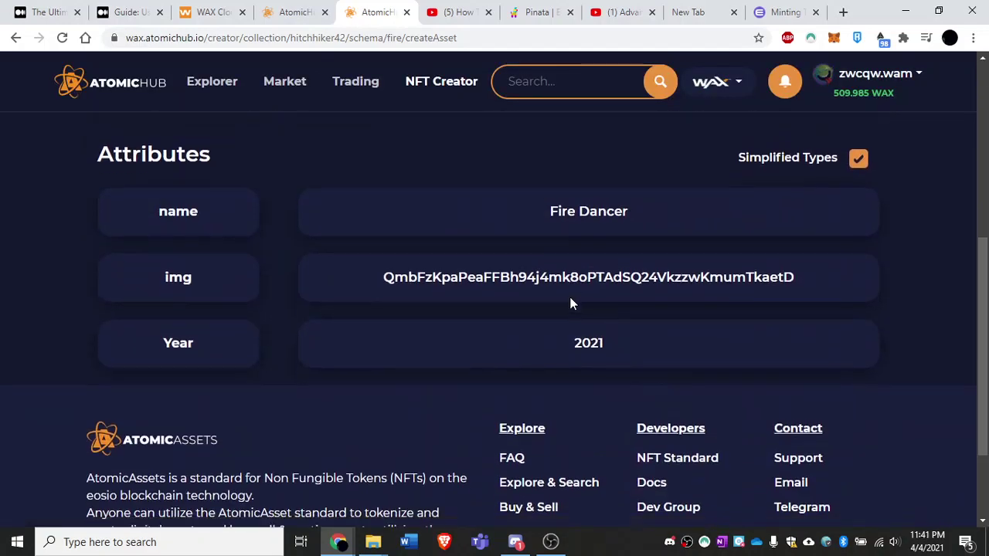
pyautogui.scroll(5, 570, 299)
pyautogui.scroll(1, 569, 301)
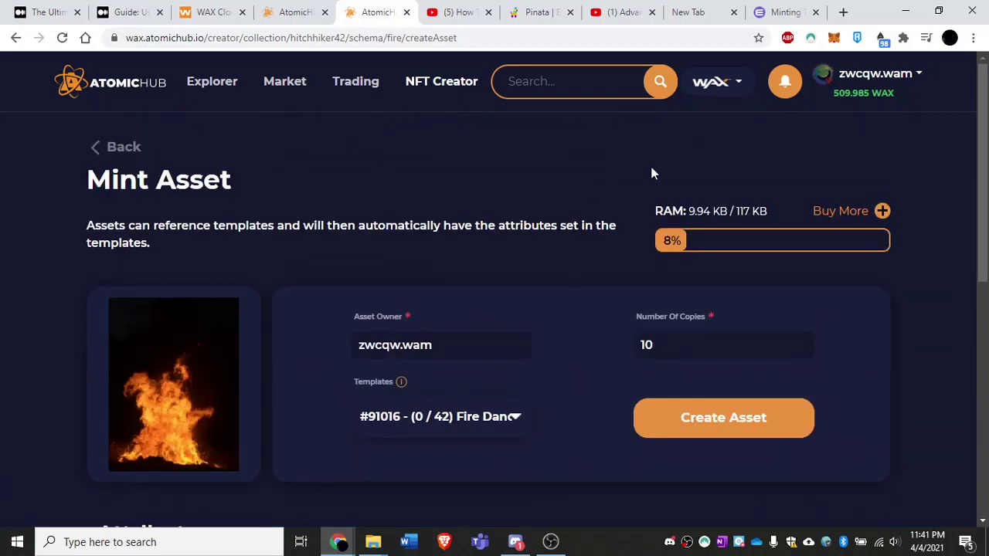
pyautogui.click(917, 77)
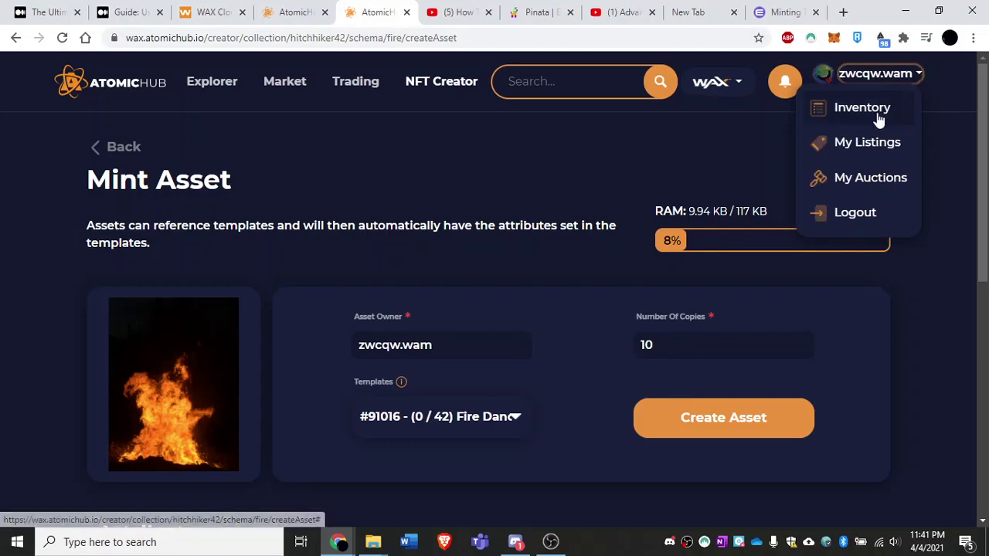
pyautogui.click(878, 116)
pyautogui.scroll(-5, 432, 394)
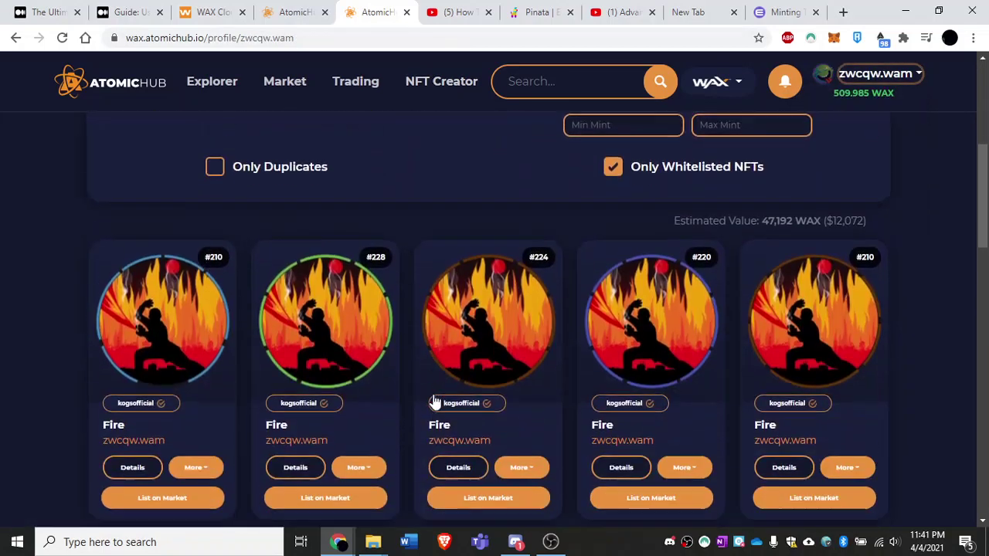
pyautogui.scroll(3, 432, 399)
pyautogui.scroll(-2, 433, 399)
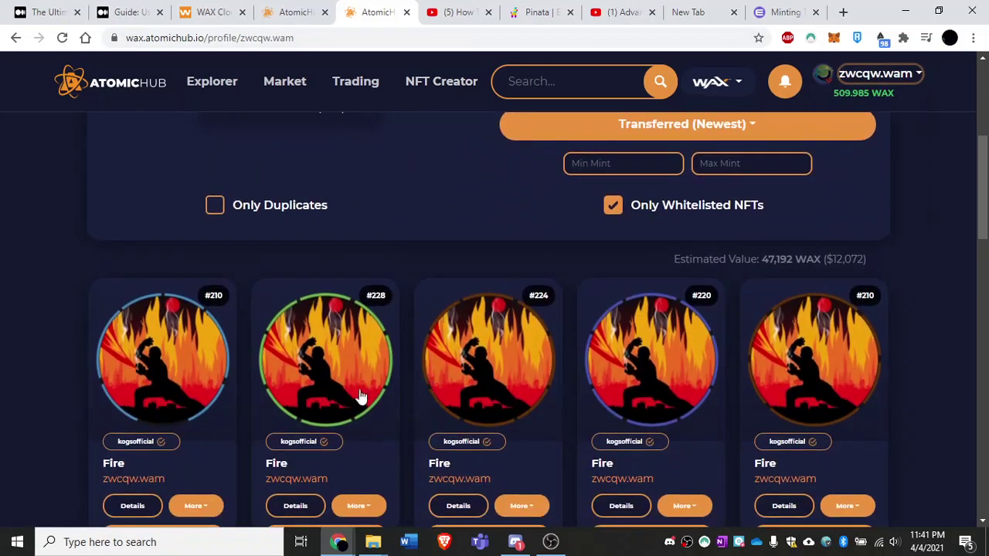
pyautogui.click(612, 206)
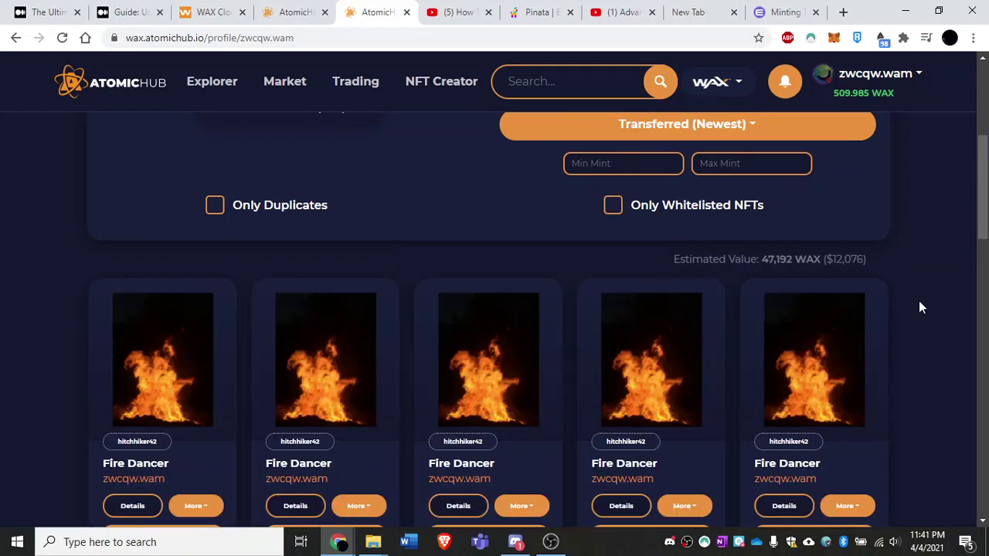
# Step: Look through the newly minted Fire Dancer NFTs in the inventory
pyautogui.scroll(-5, 918, 308)
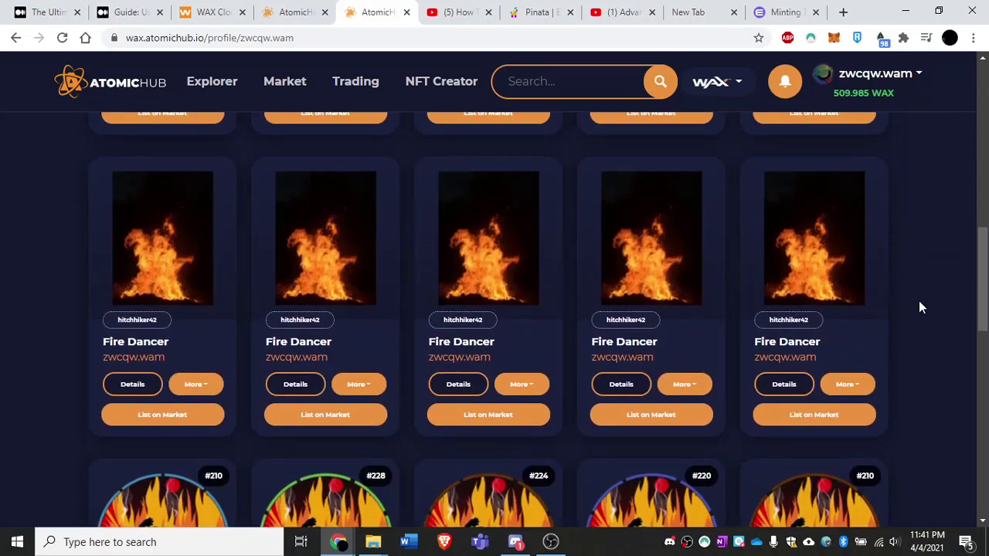
pyautogui.scroll(-5, 918, 308)
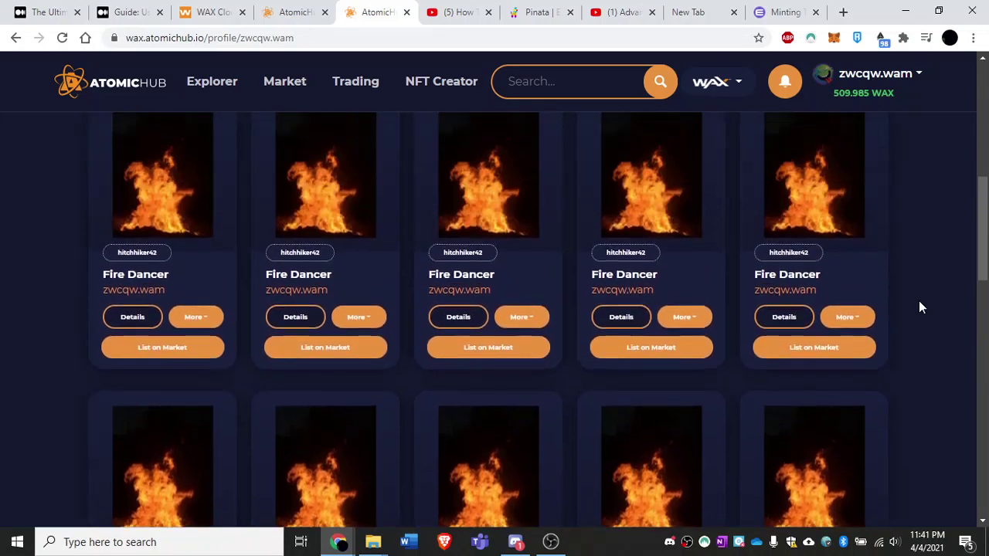
pyautogui.scroll(1, 919, 307)
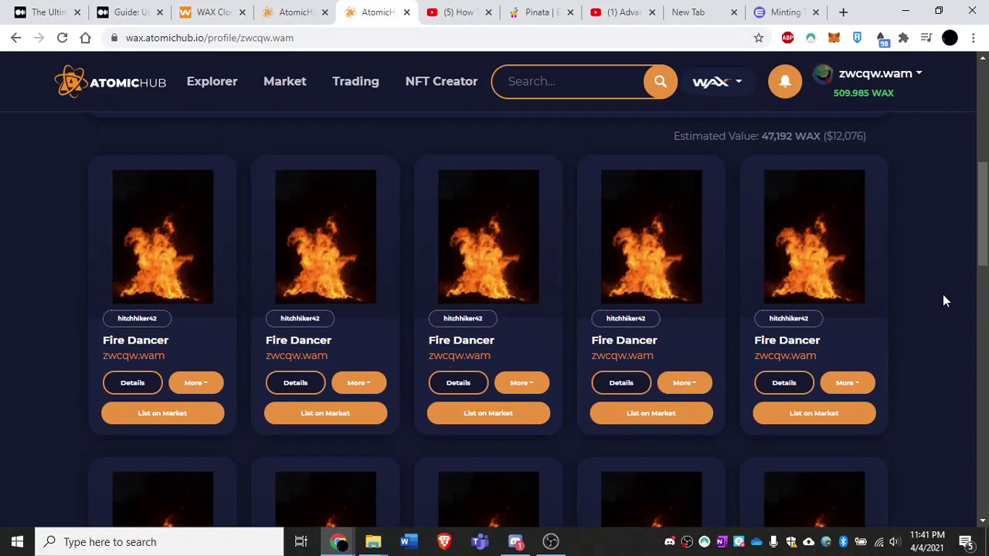
pyautogui.scroll(2, 939, 283)
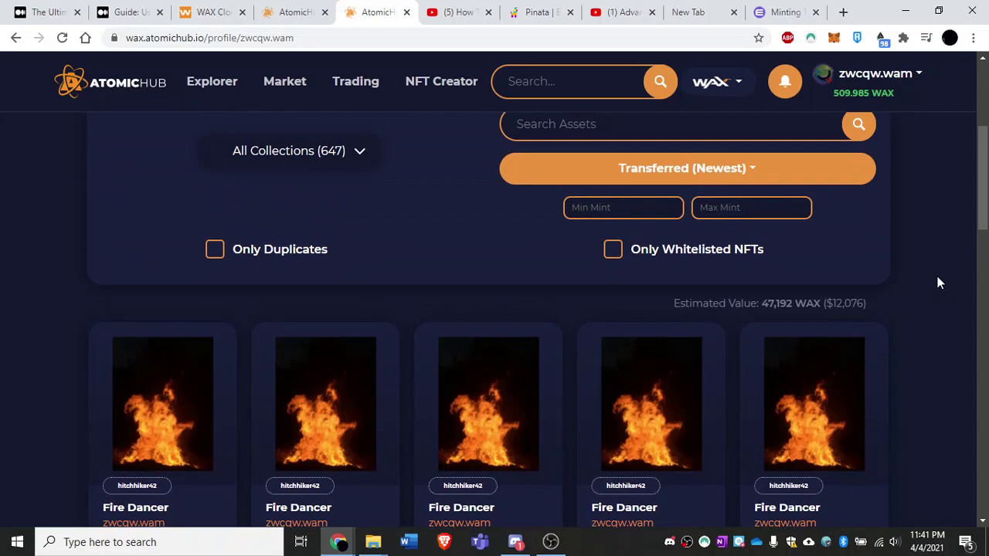
pyautogui.scroll(1, 939, 284)
pyautogui.scroll(-1, 939, 283)
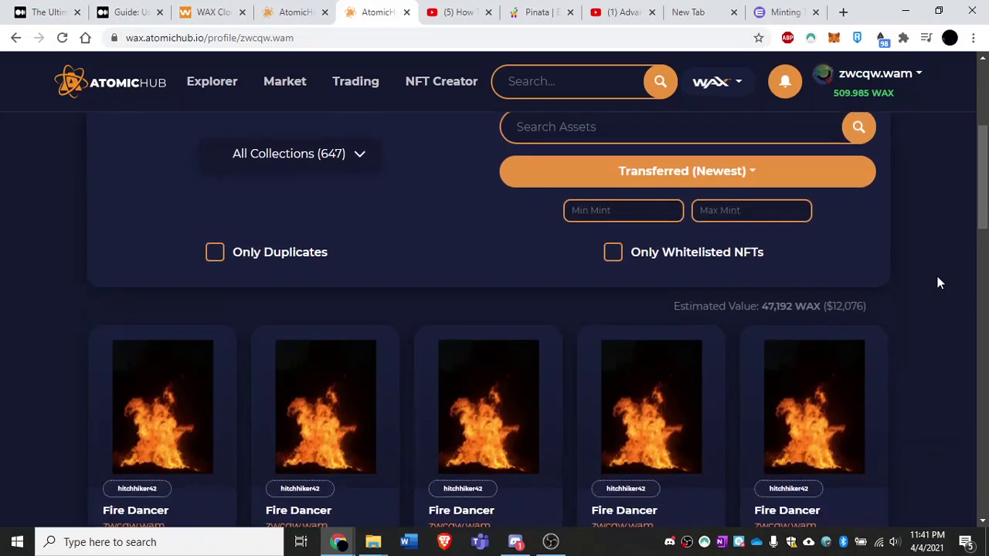
pyautogui.scroll(4, 939, 283)
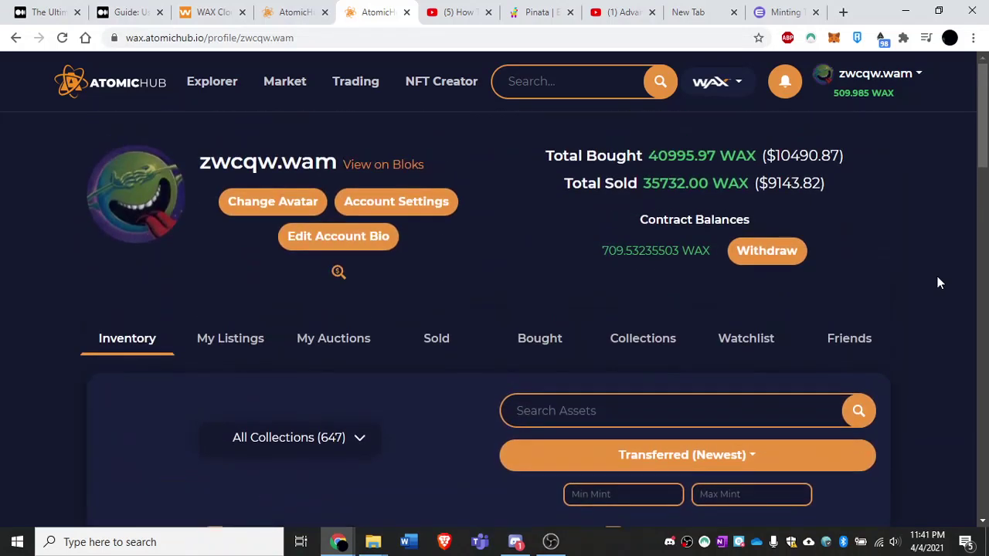
# Step: Check the RAM usage in the NFT Creator and the RAM purchase option in the WAX Cloud Wallet's network resources
pyautogui.click(444, 80)
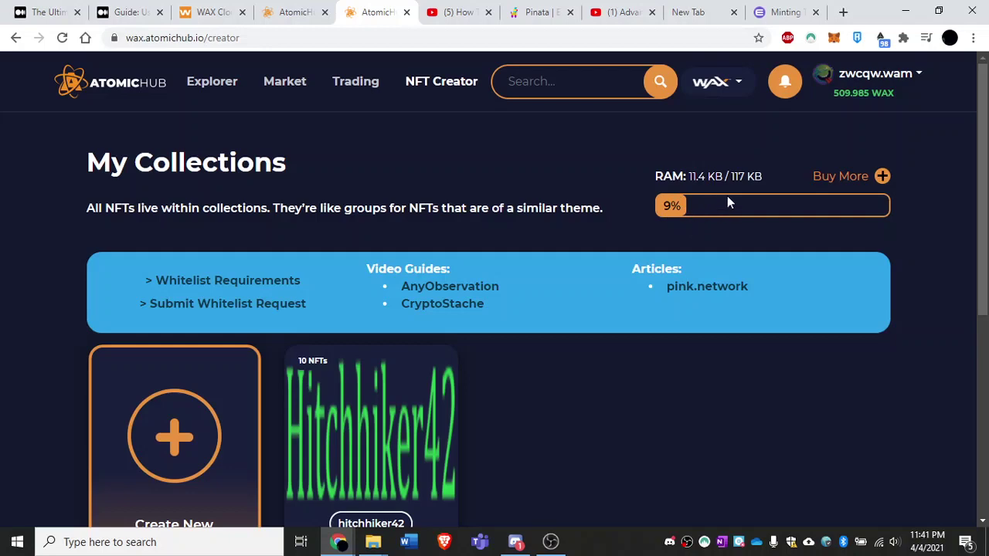
pyautogui.click(213, 14)
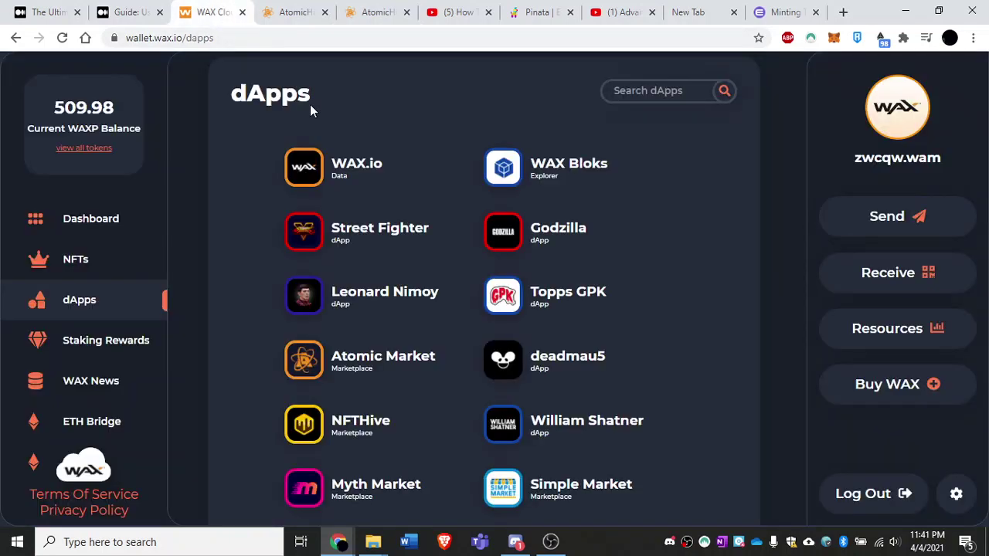
pyautogui.click(856, 328)
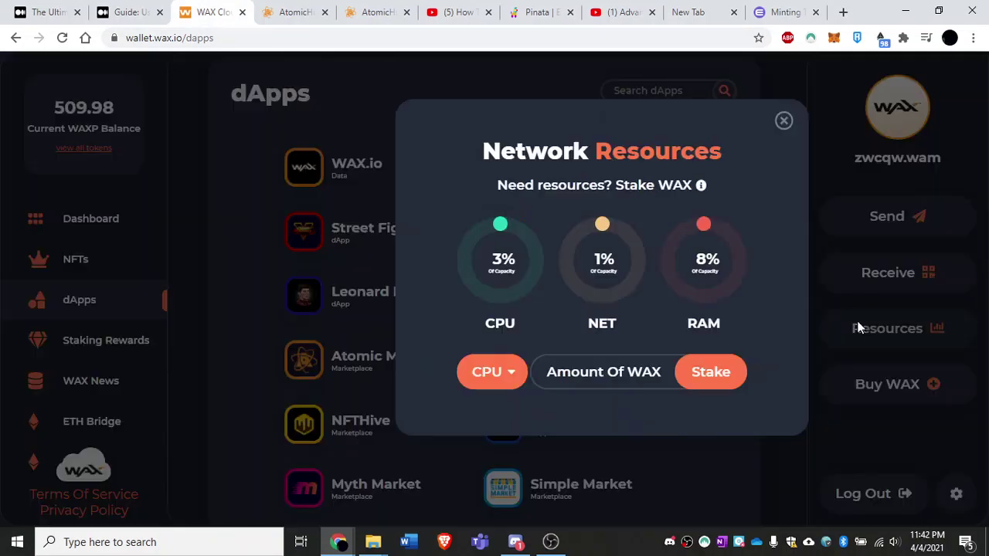
pyautogui.click(505, 375)
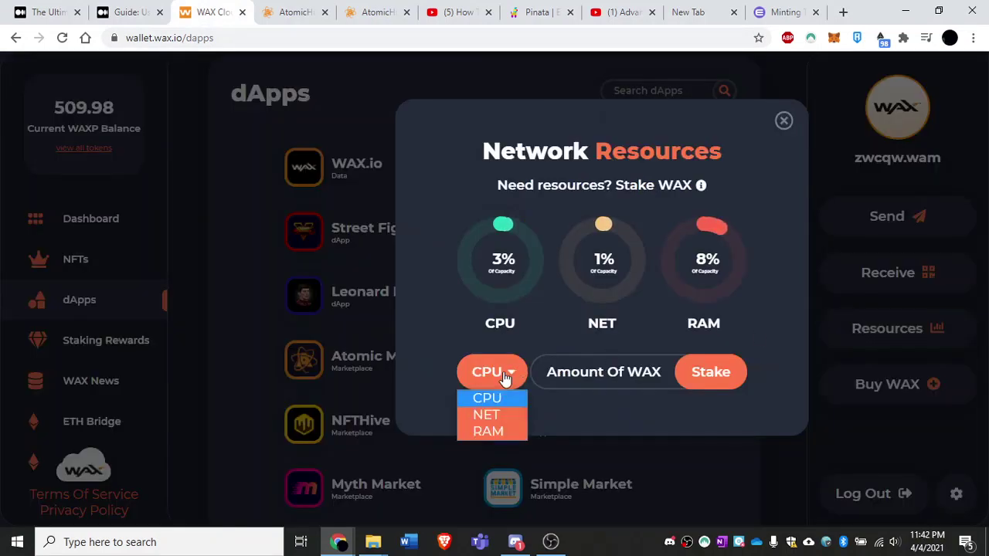
pyautogui.click(500, 435)
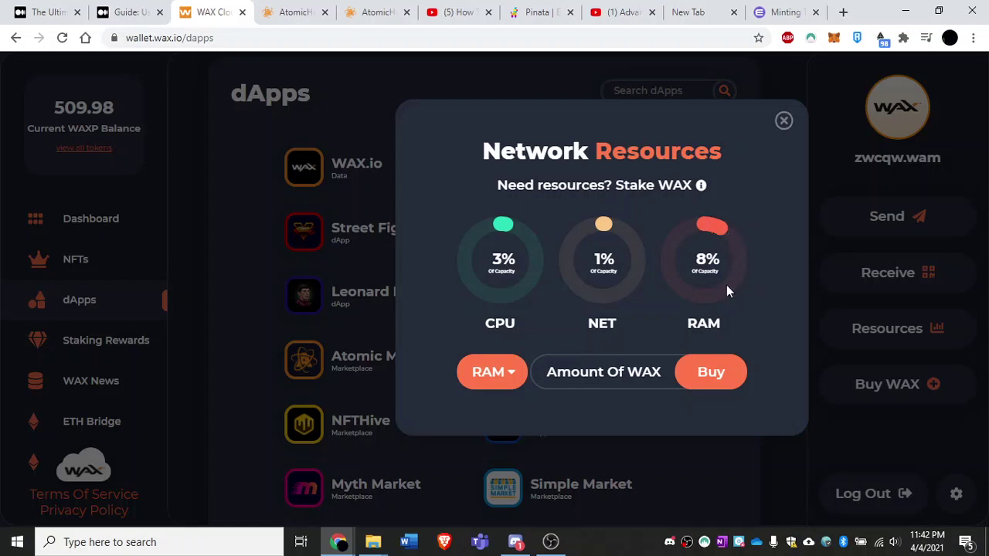
pyautogui.click(784, 121)
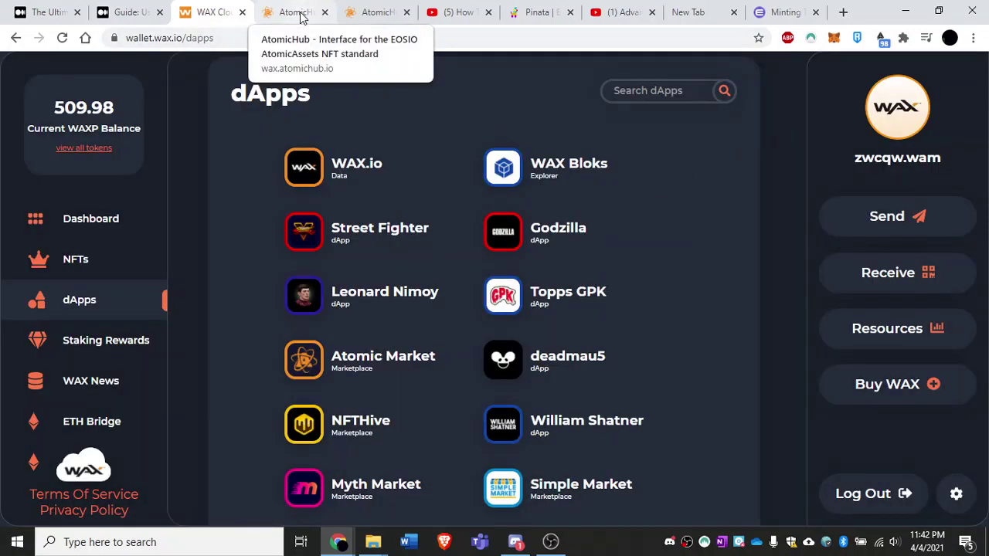
# Step: Switch back to AtomicHub and open the fire schema of the hitchhiker42 collection
pyautogui.click(367, 17)
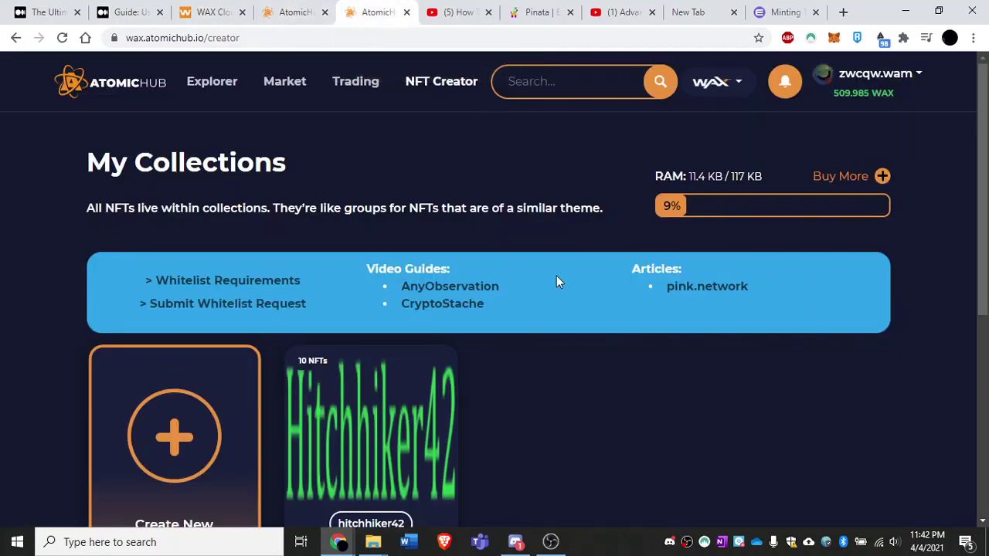
pyautogui.scroll(-2, 587, 440)
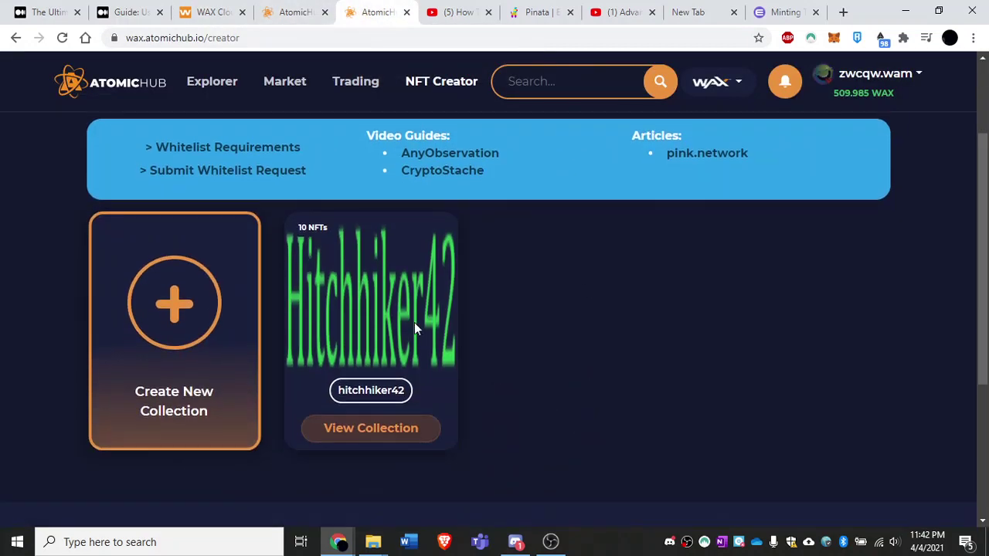
pyautogui.scroll(-1, 580, 398)
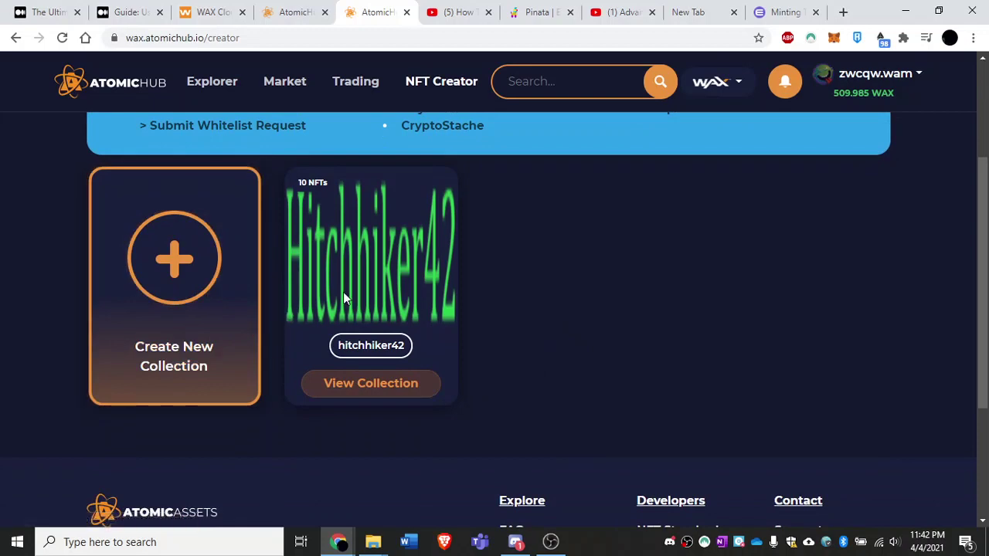
pyautogui.click(369, 383)
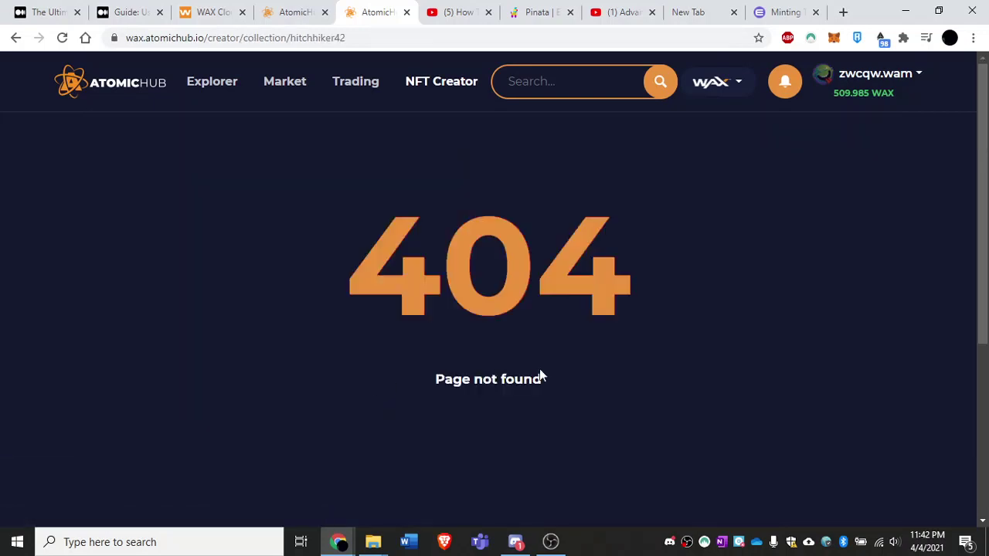
pyautogui.click(352, 337)
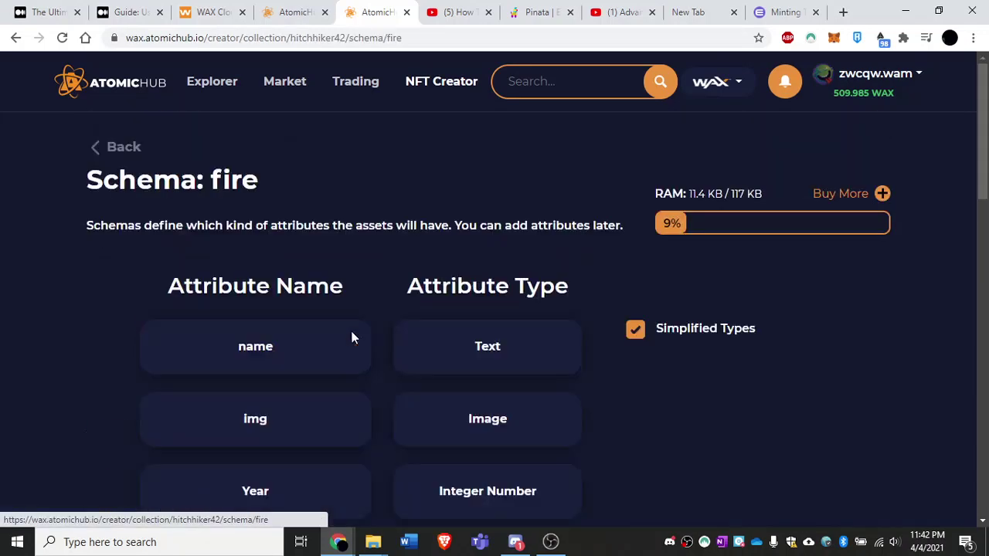
# Step: Start a new template in the fire schema and add a fire photo as its image
pyautogui.scroll(-2, 630, 400)
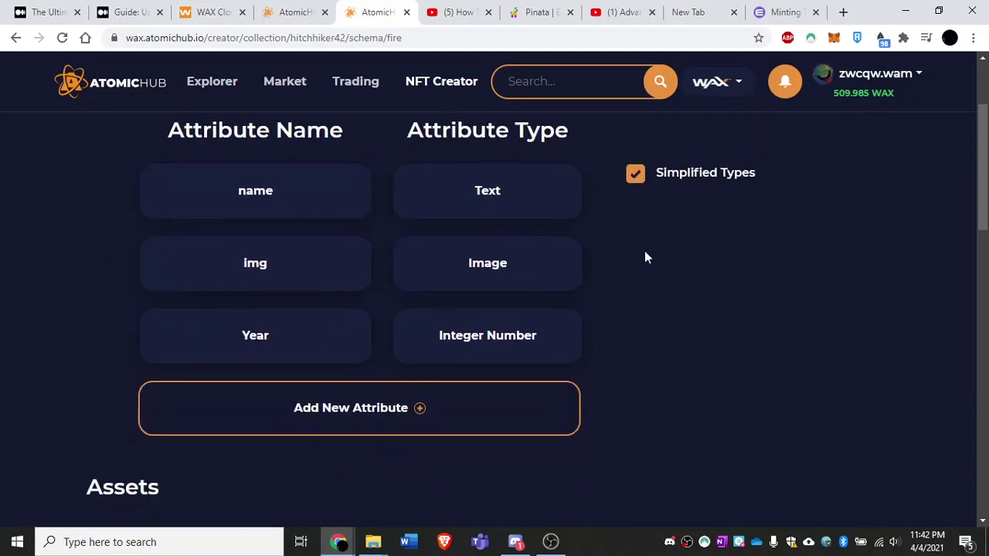
pyautogui.scroll(-3, 645, 255)
pyautogui.scroll(-4, 644, 257)
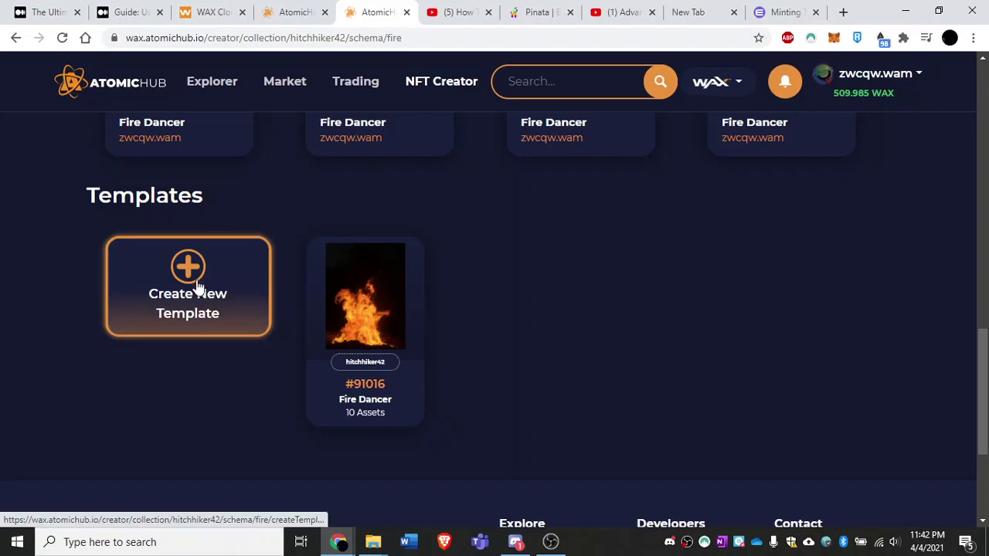
pyautogui.click(191, 379)
pyautogui.scroll(-2, 177, 268)
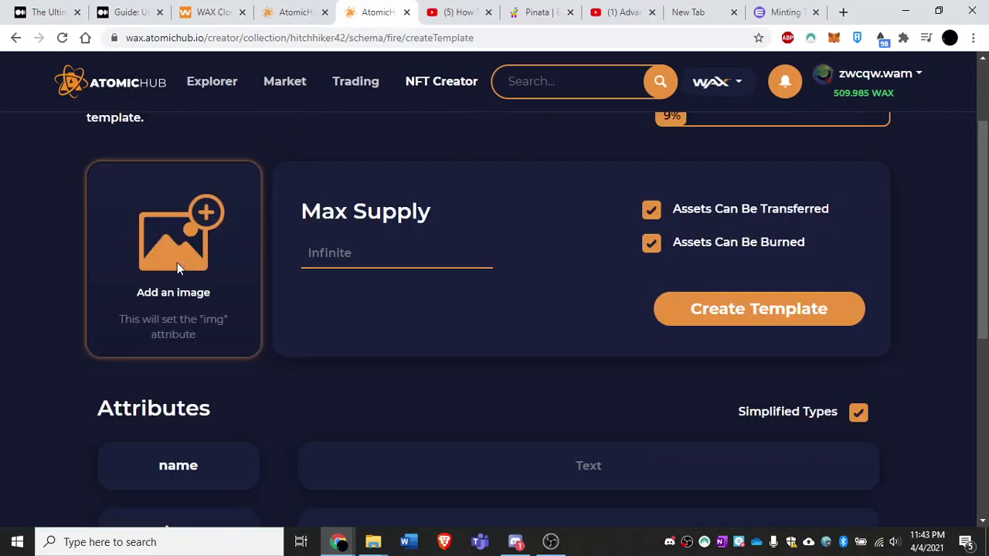
pyautogui.click(177, 263)
pyautogui.doubleClick(621, 471)
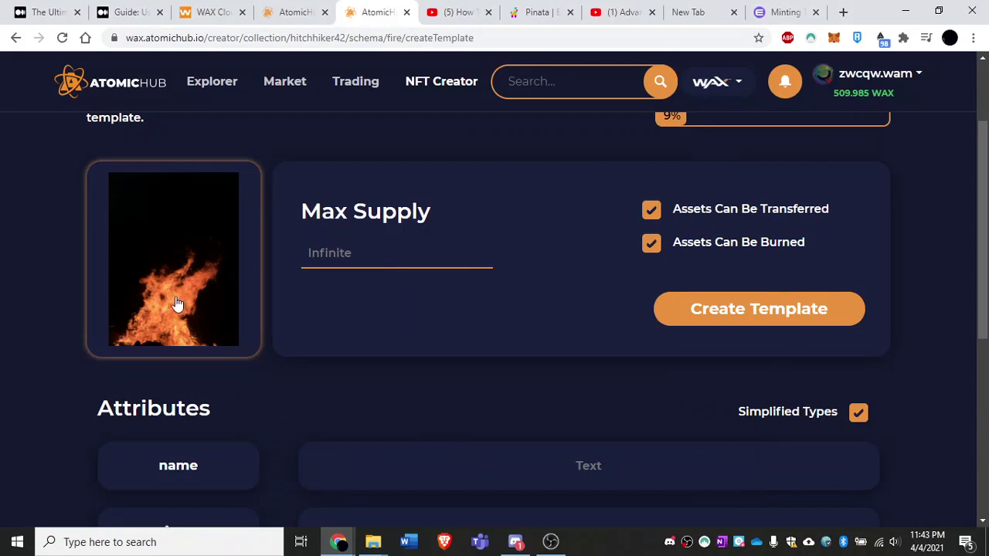
# Step: Set the new template's max supply to 42 and its name attribute to Surprised Fire Dancer
pyautogui.scroll(-1, 359, 423)
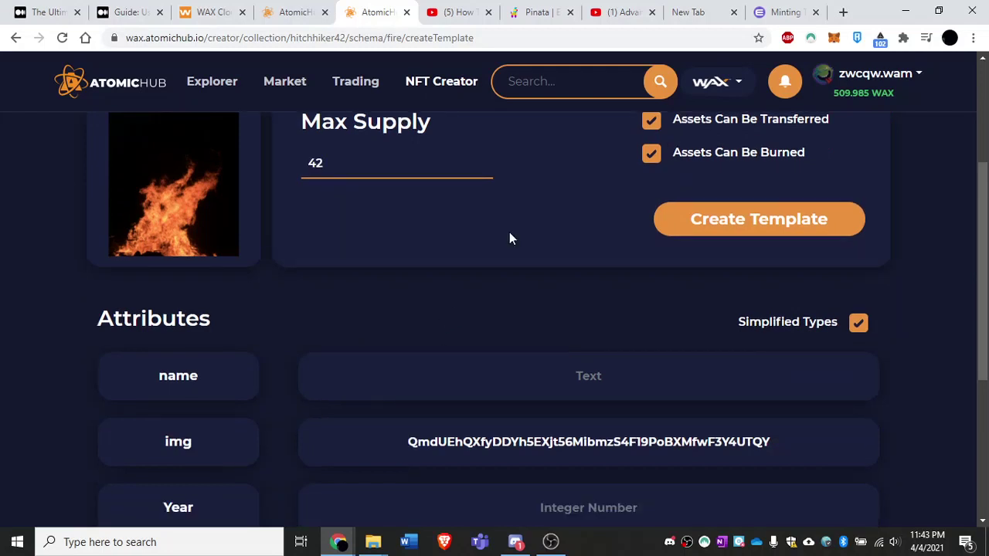
pyautogui.write('Surpised Fire Dan')
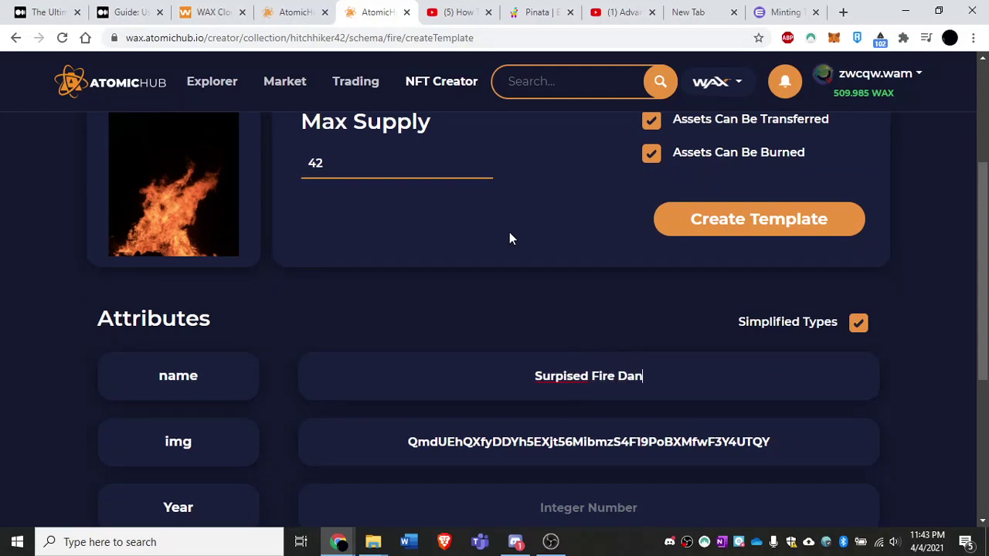
pyautogui.write('cer')
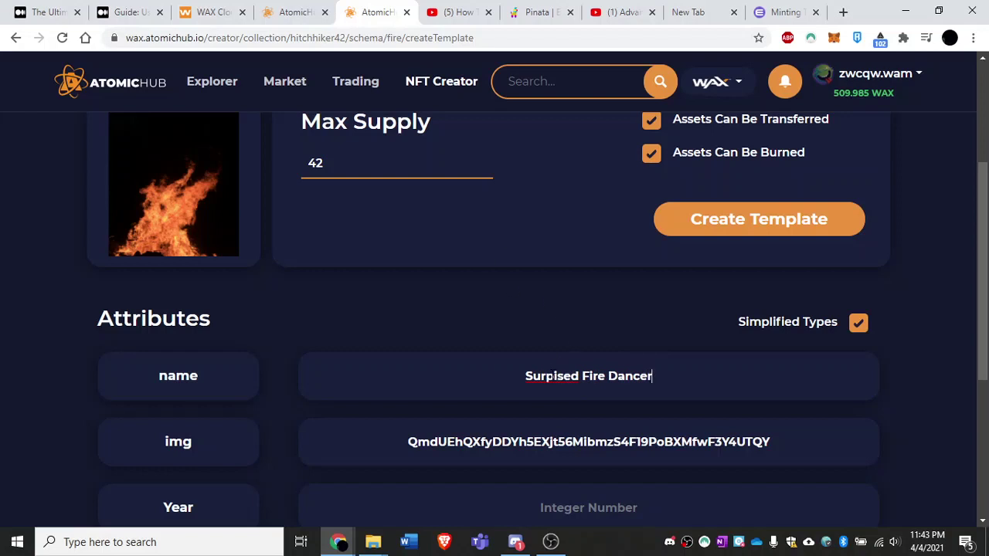
pyautogui.click(553, 376)
pyautogui.write('r')
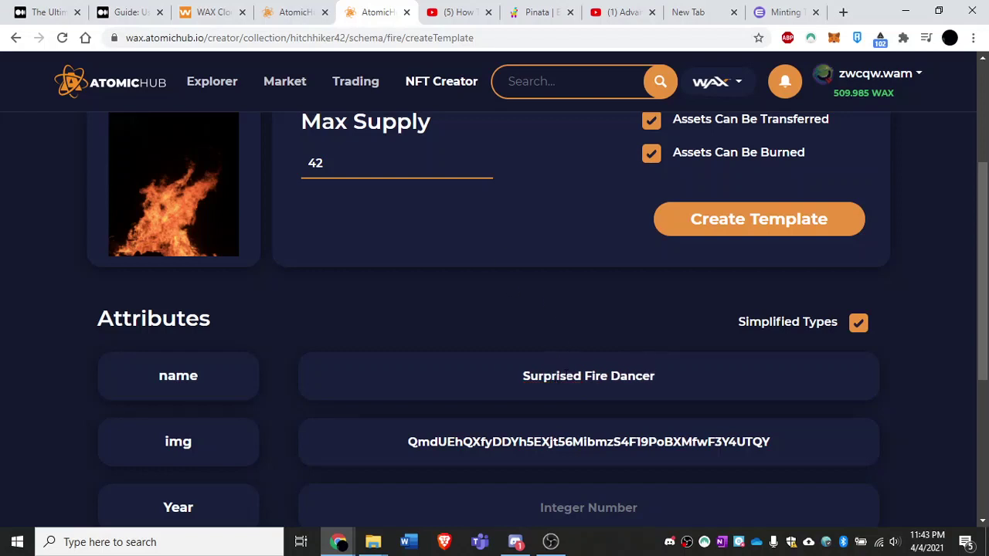
# Step: Set the template's Year attribute to 2021 and create the template
pyautogui.scroll(-2, 703, 392)
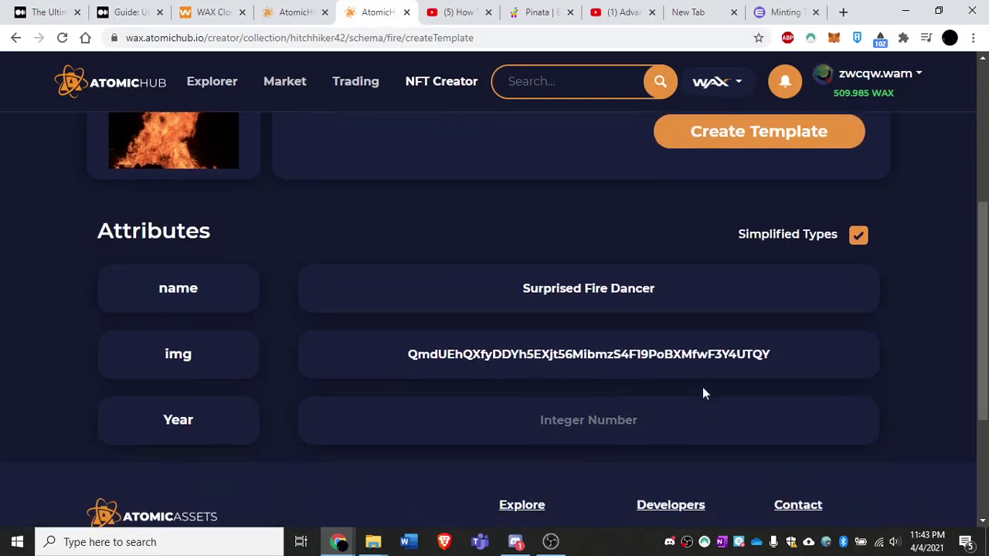
pyautogui.click(624, 415)
pyautogui.write('20')
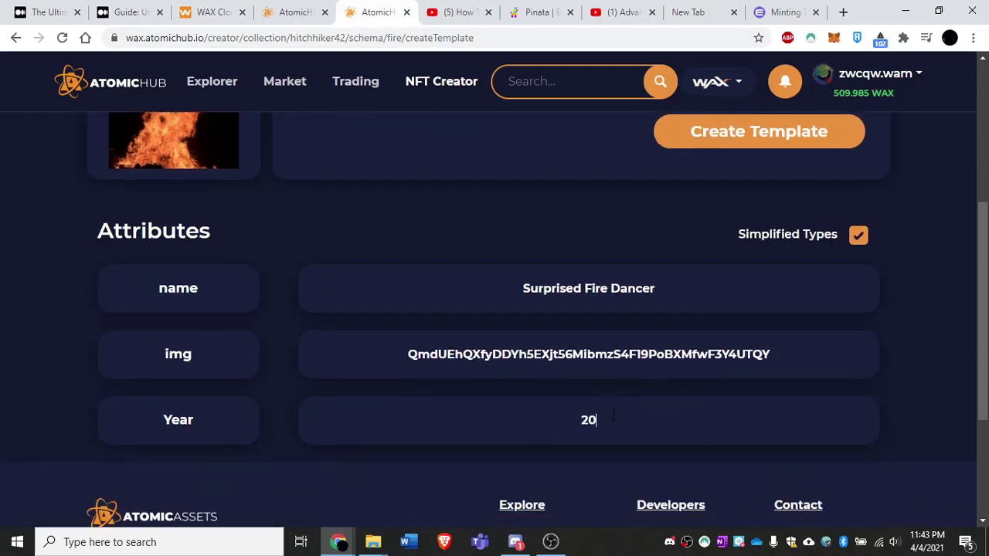
pyautogui.write('21')
pyautogui.scroll(1, 769, 240)
pyautogui.click(765, 235)
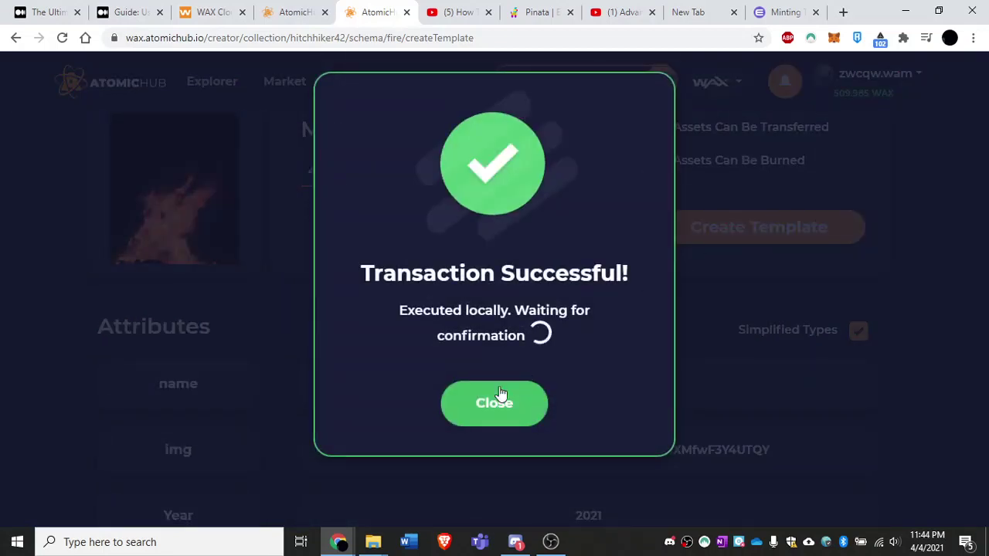
pyautogui.click(499, 398)
# Step: Return to the fire schema and start minting a new asset based on the Surprised Fire Dancer template
pyautogui.scroll(2, 459, 323)
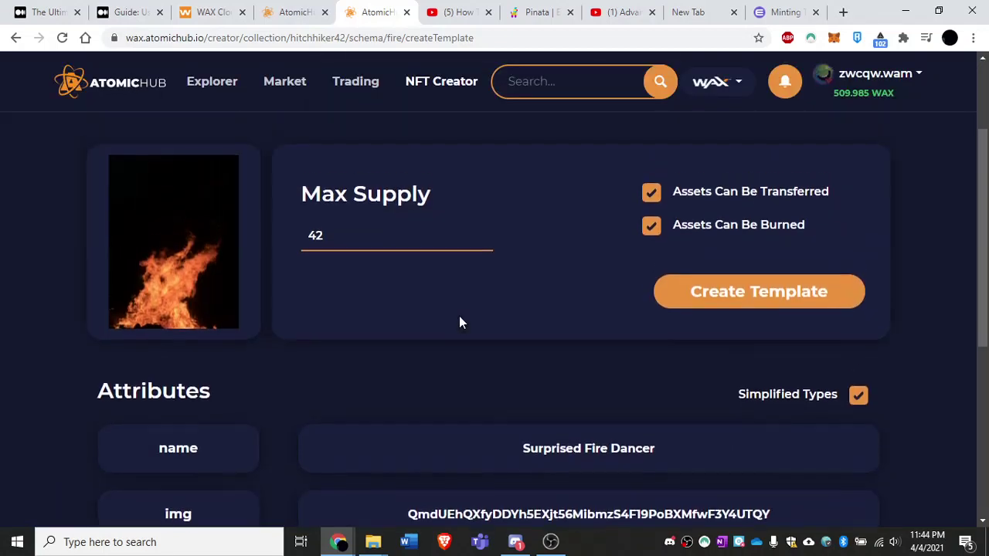
pyautogui.scroll(1, 562, 303)
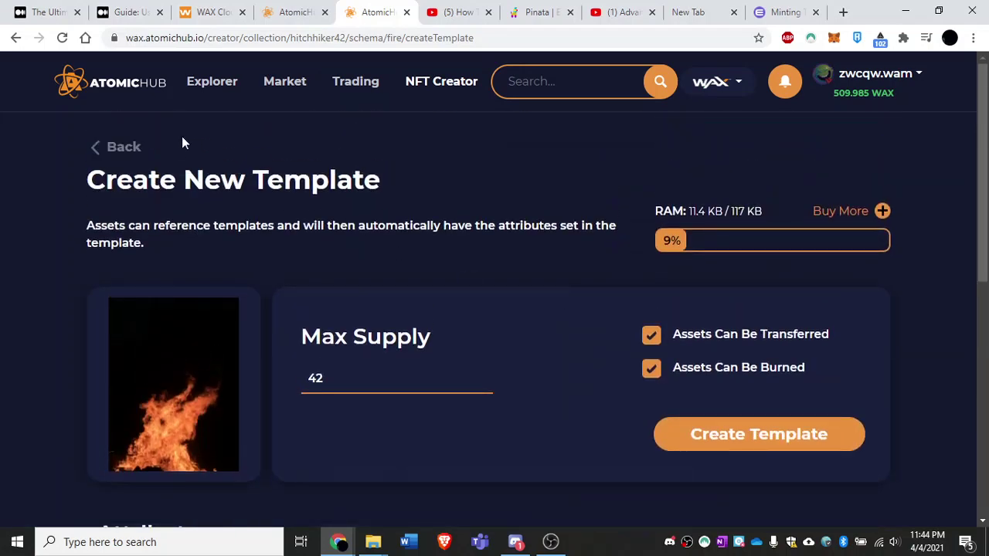
pyautogui.click(120, 147)
pyautogui.scroll(8, 398, 236)
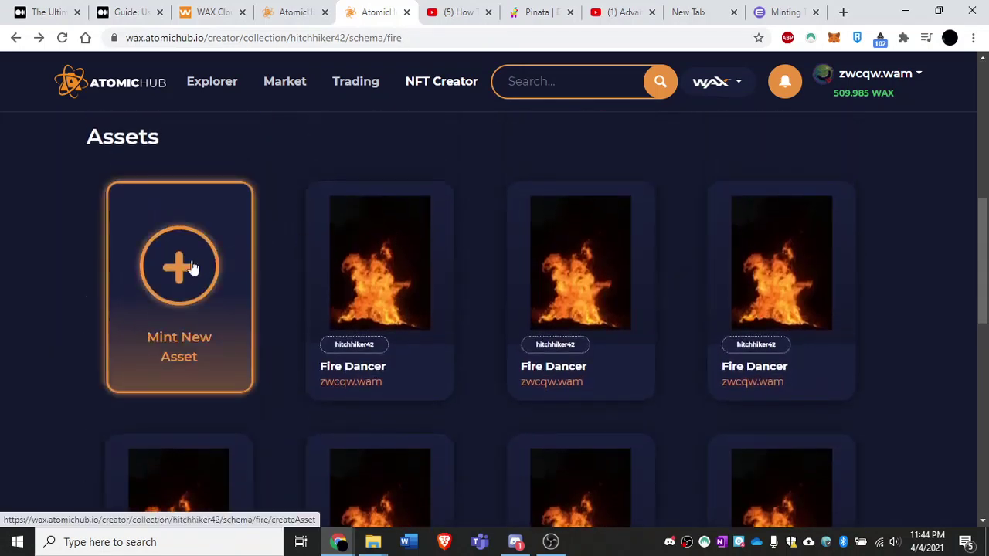
pyautogui.click(186, 267)
pyautogui.scroll(-1, 515, 269)
pyautogui.click(441, 324)
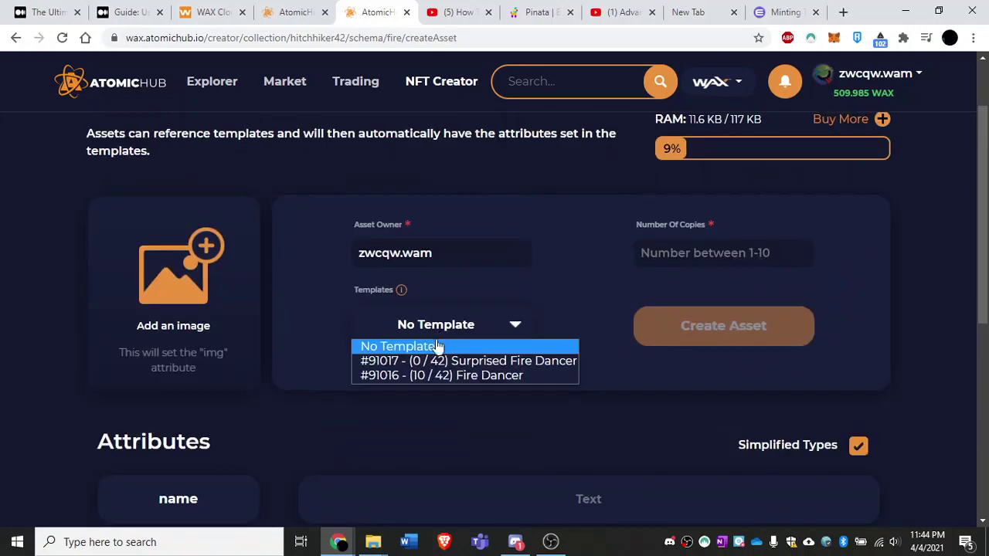
pyautogui.click(481, 361)
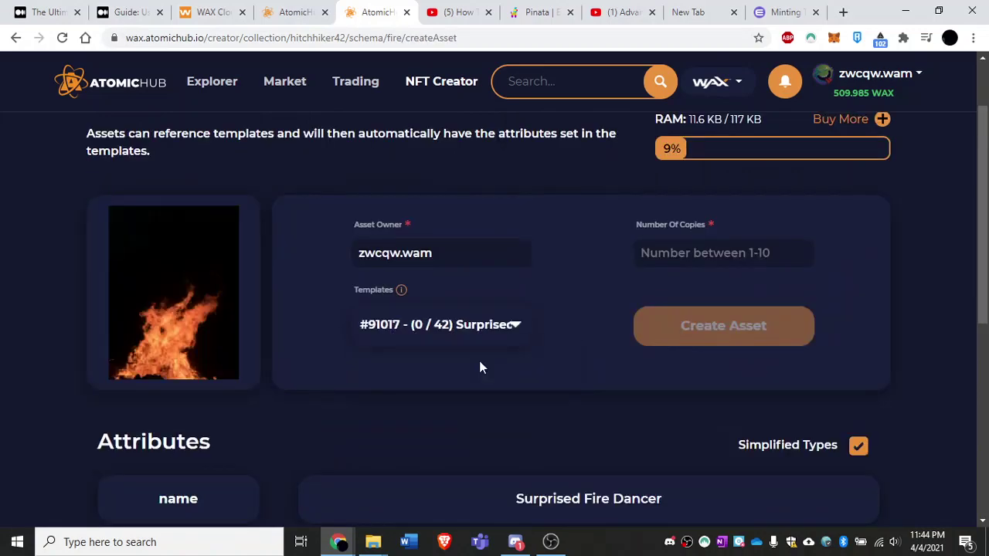
# Step: Set the number of copies to 10 and mint the Surprised Fire Dancer assets
pyautogui.click(699, 259)
pyautogui.write('10')
pyautogui.scroll(-1, 719, 320)
pyautogui.click(718, 317)
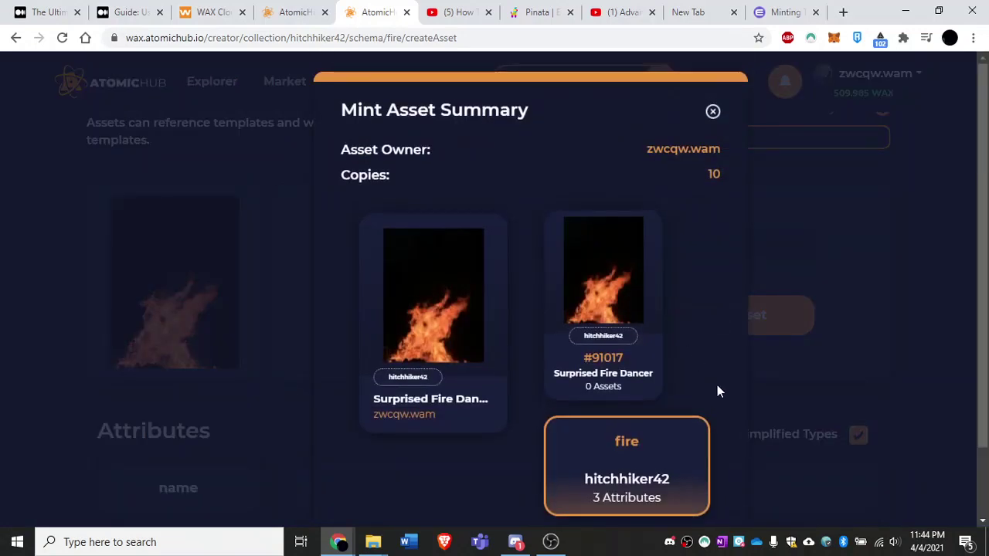
pyautogui.scroll(-2, 717, 391)
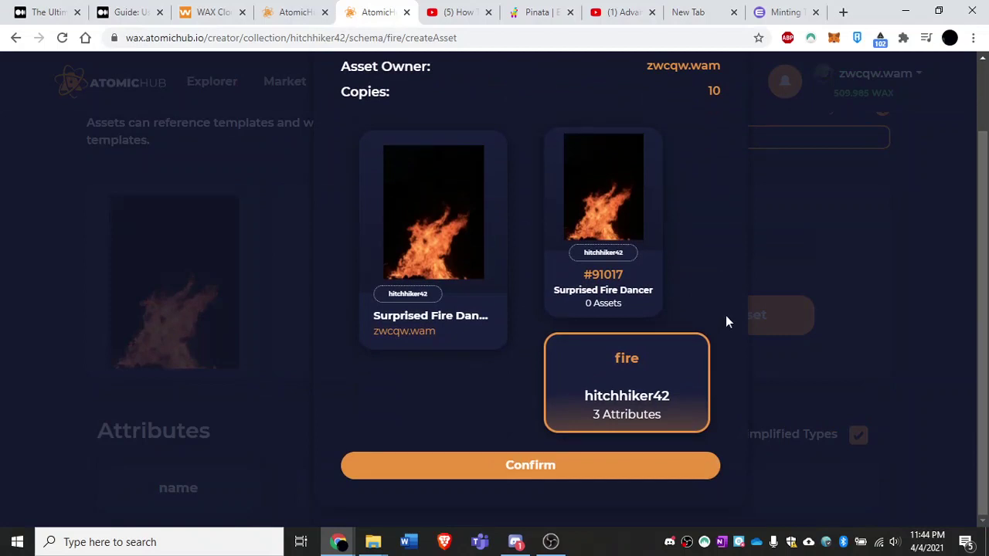
pyautogui.click(548, 467)
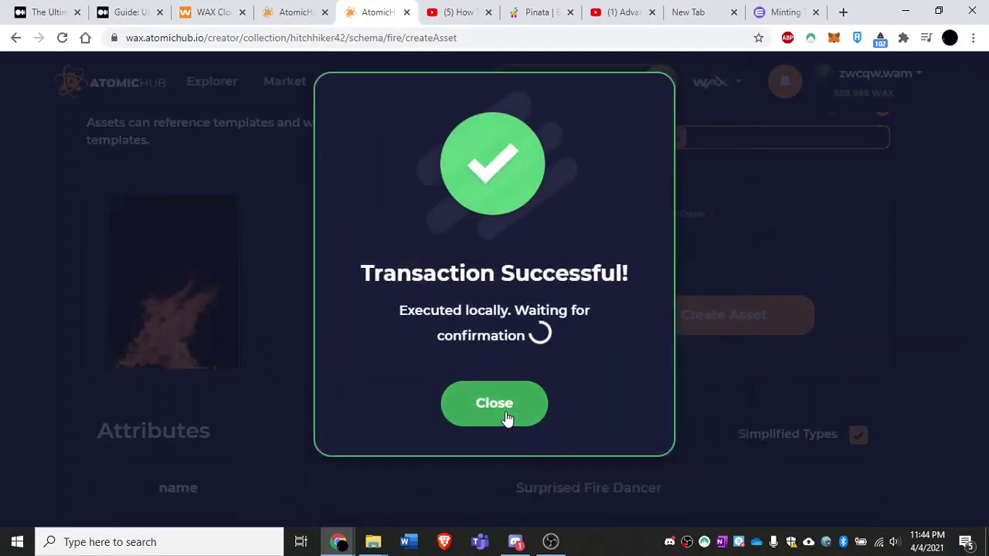
pyautogui.click(494, 405)
# Step: Return to the fire schema and start another template with a tall flame photo and a max supply of 42
pyautogui.scroll(2, 574, 397)
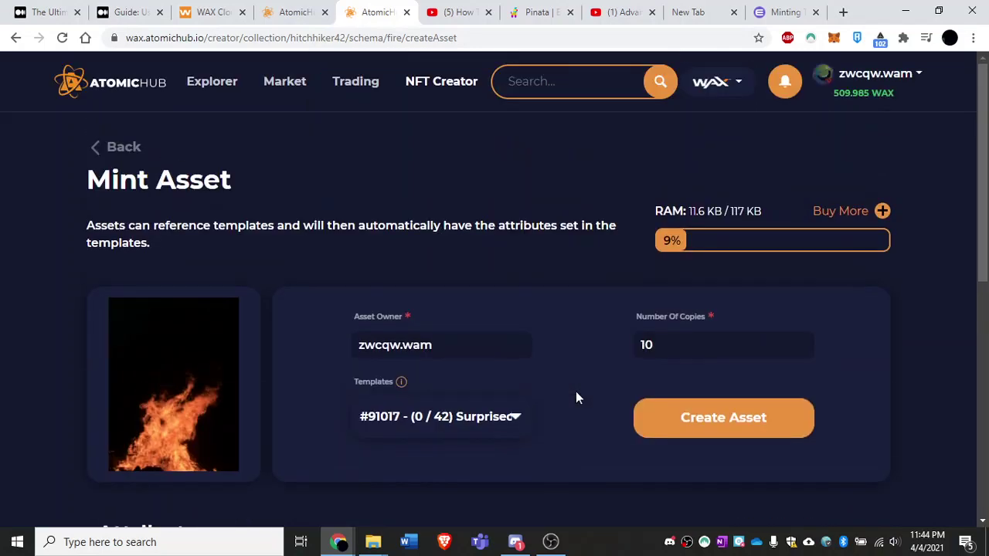
pyautogui.click(126, 149)
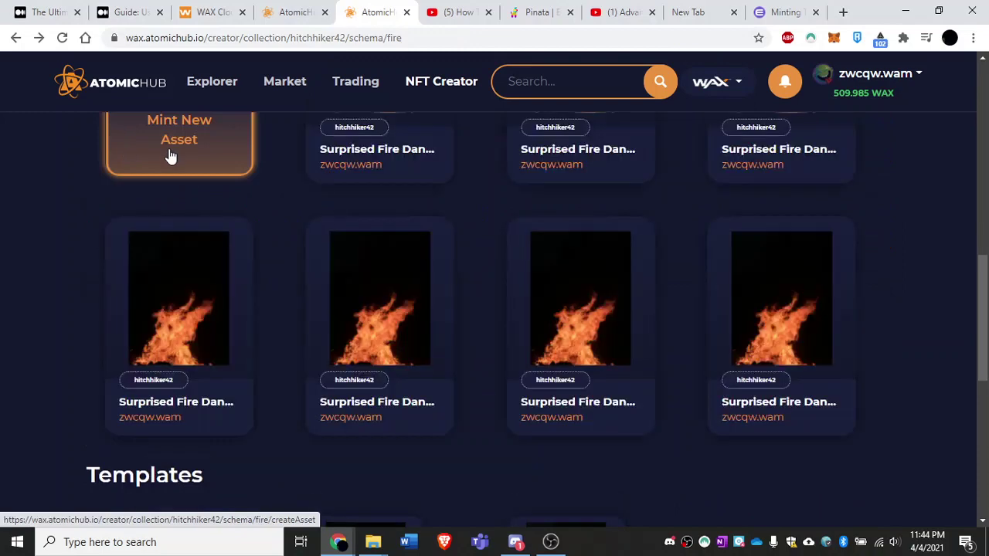
pyautogui.scroll(-4, 286, 297)
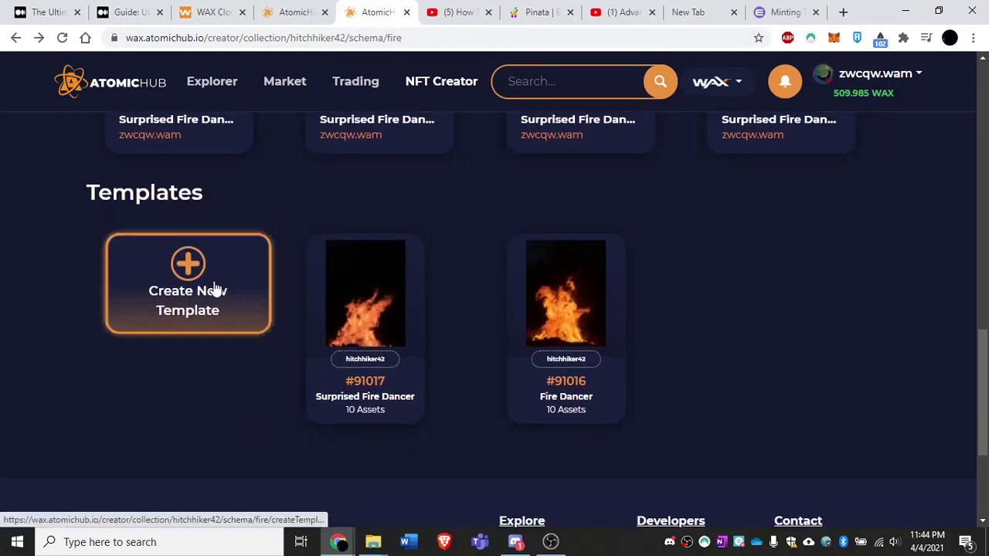
pyautogui.click(211, 289)
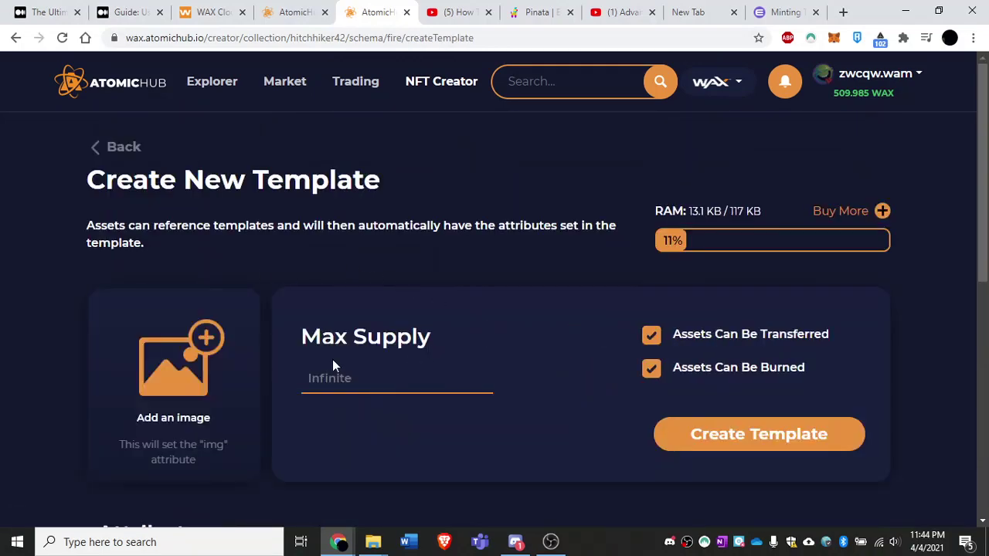
pyautogui.click(177, 367)
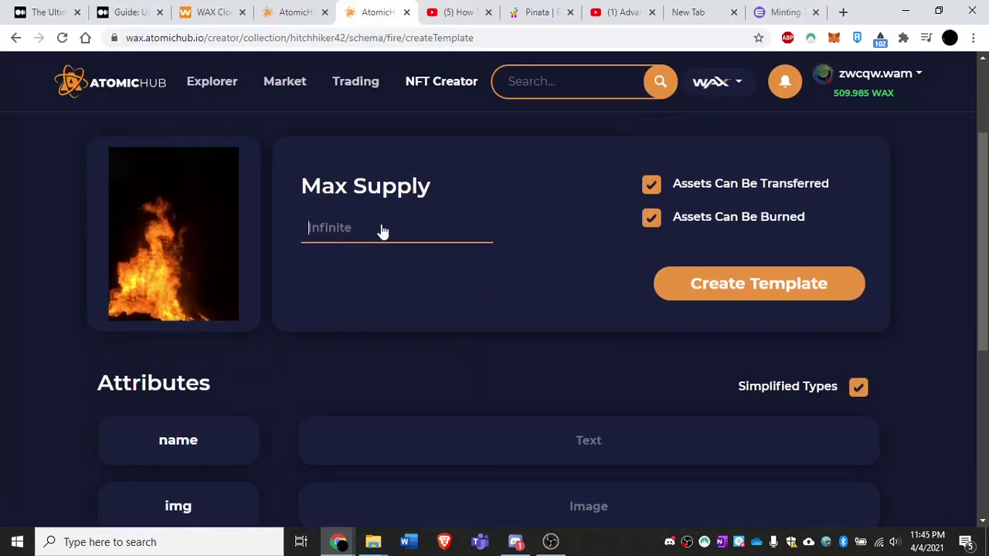
pyautogui.write('42')
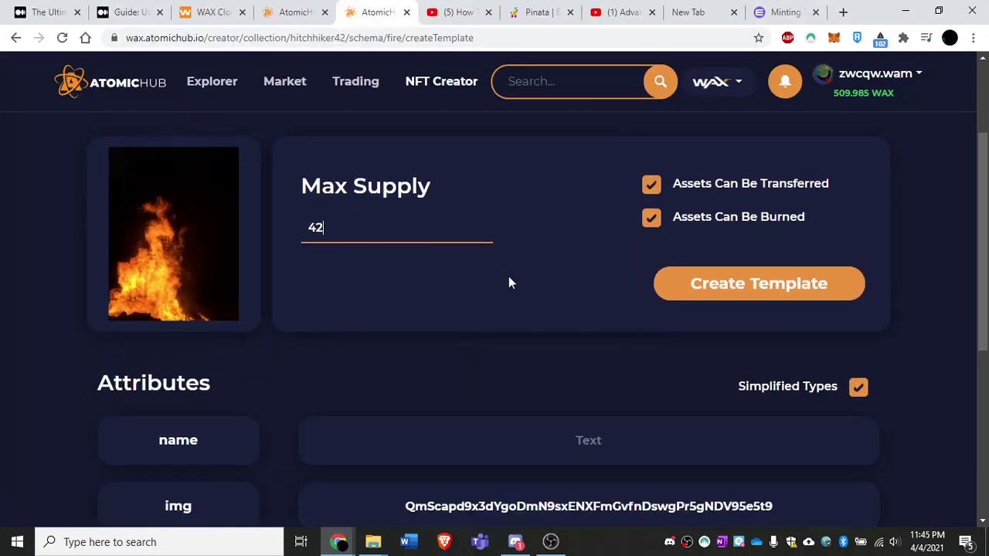
# Step: Set the template's name attribute to Fire Dragon and its Year to 2021, and create the template
pyautogui.scroll(-2, 508, 283)
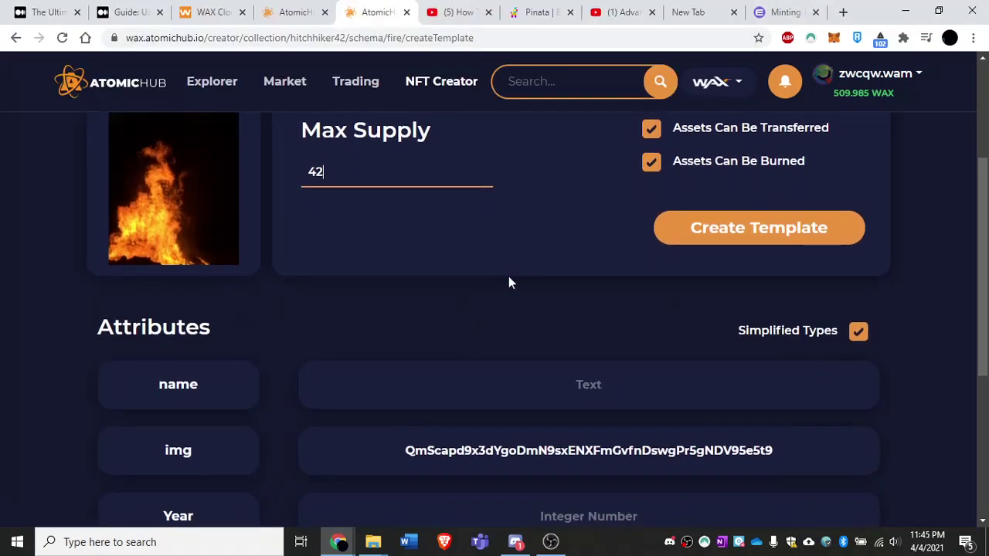
pyautogui.click(588, 336)
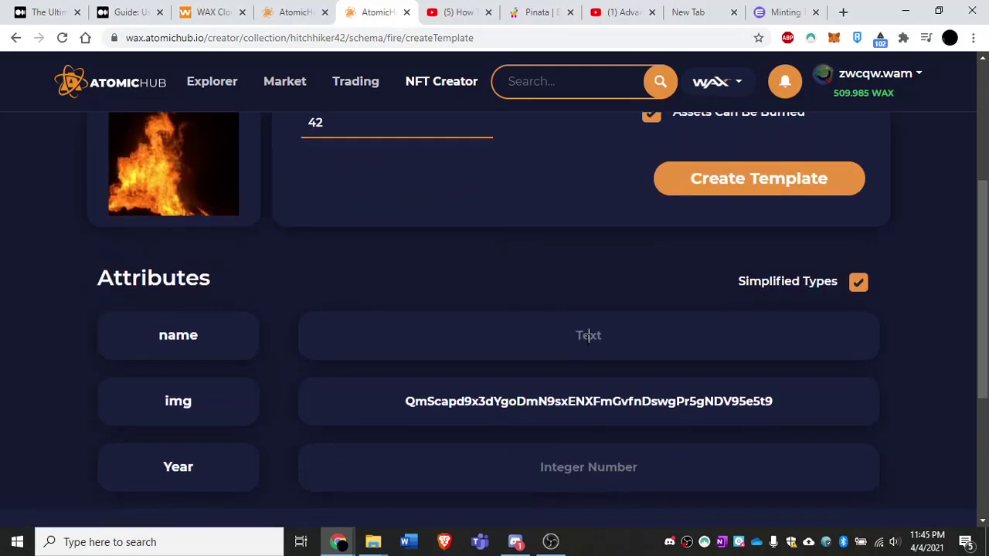
pyautogui.scroll(1, 588, 336)
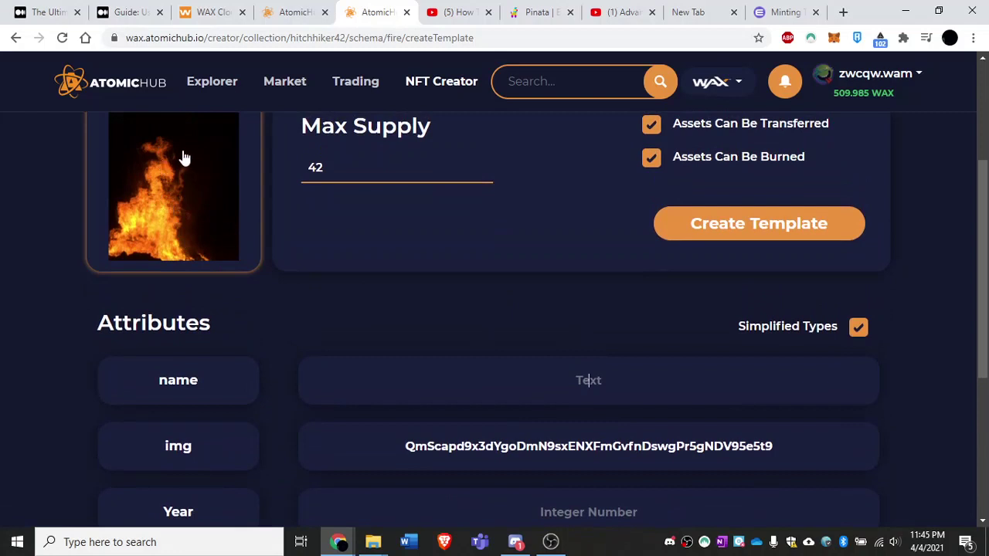
pyautogui.write('Fire Dragon')
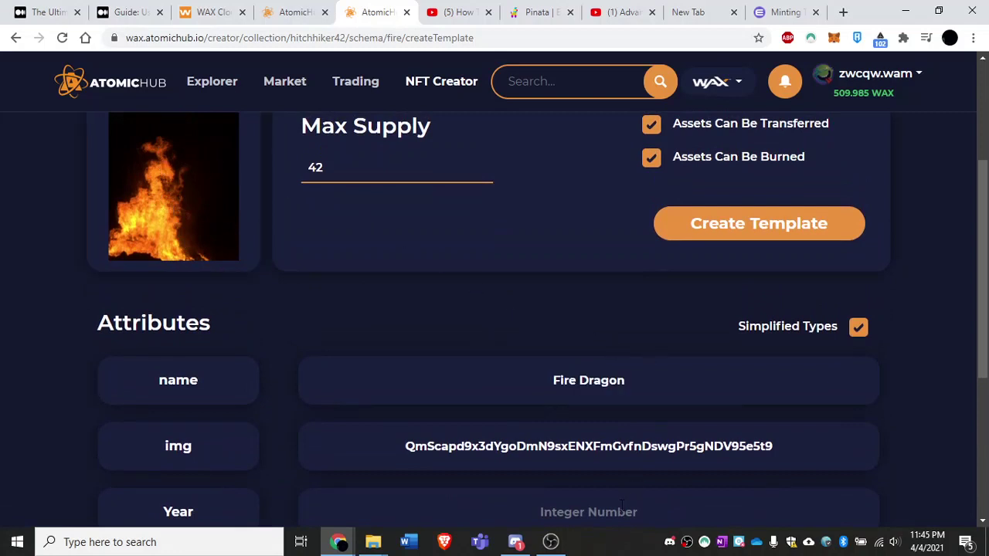
pyautogui.click(622, 506)
pyautogui.write('2021')
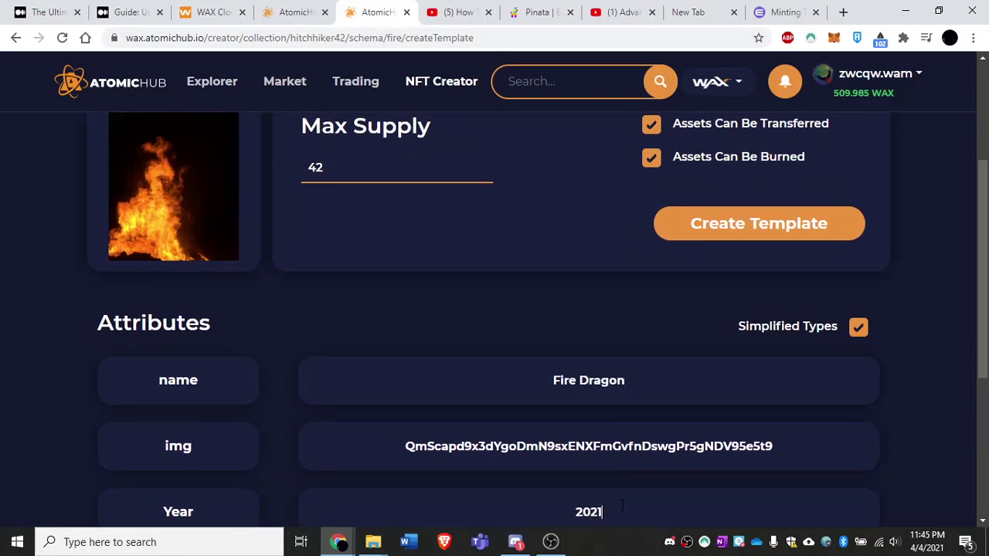
pyautogui.click(761, 224)
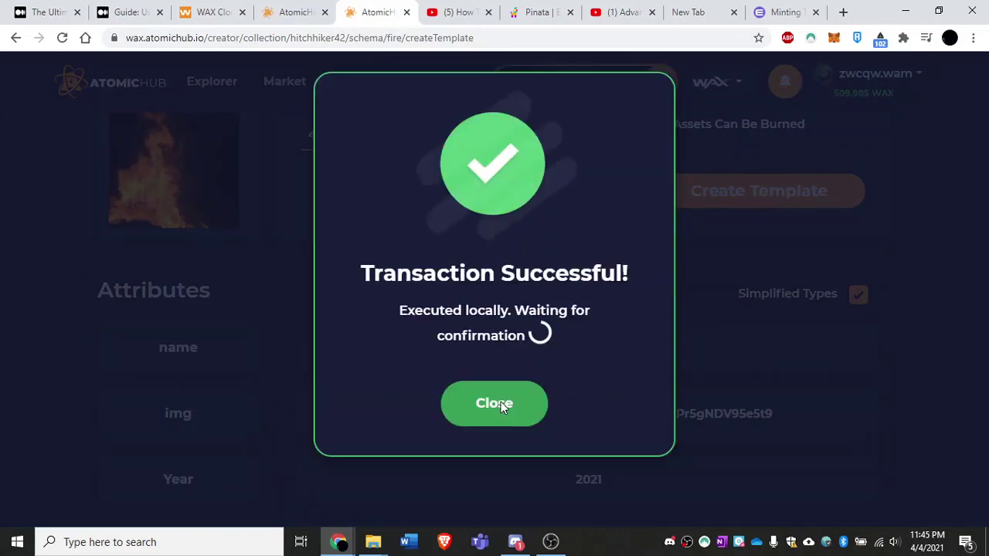
pyautogui.click(501, 401)
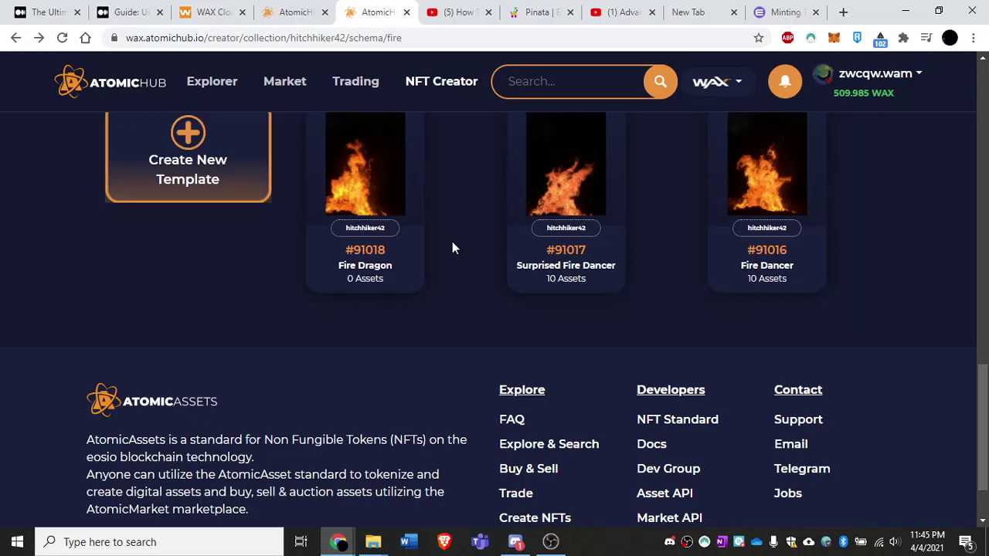
# Step: Review the fire schema's attributes, minted assets and templates, and open the Fire Dragon template
pyautogui.scroll(2, 453, 246)
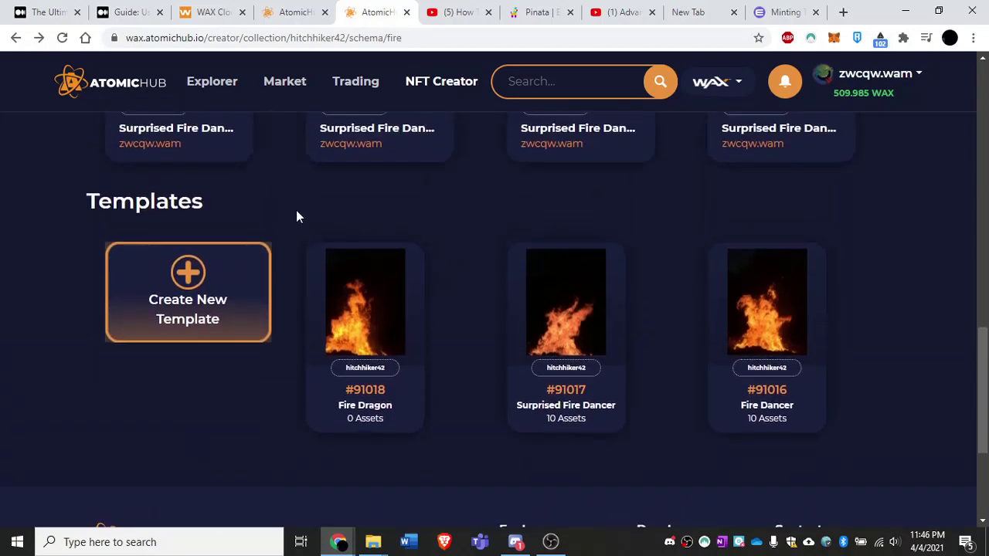
pyautogui.scroll(1, 293, 262)
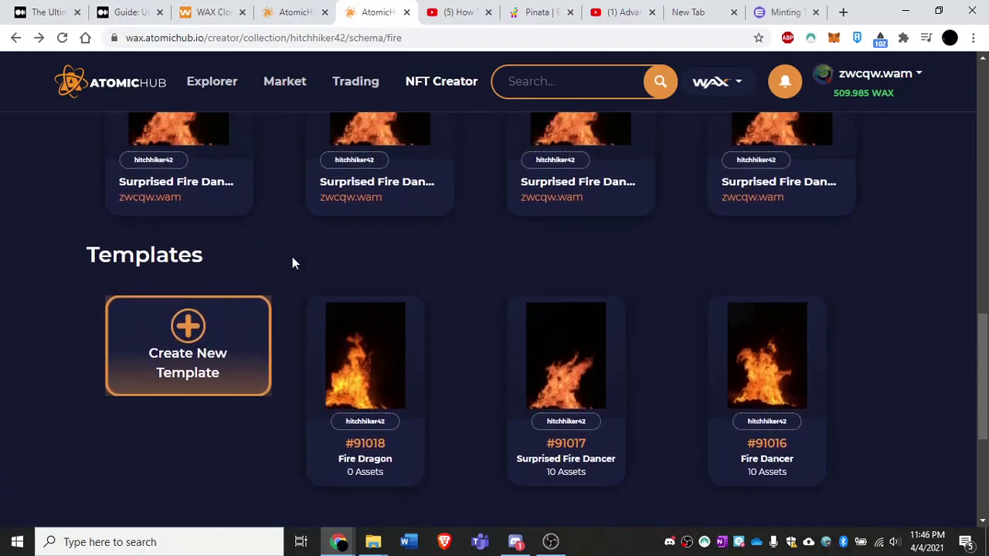
pyautogui.scroll(6, 292, 263)
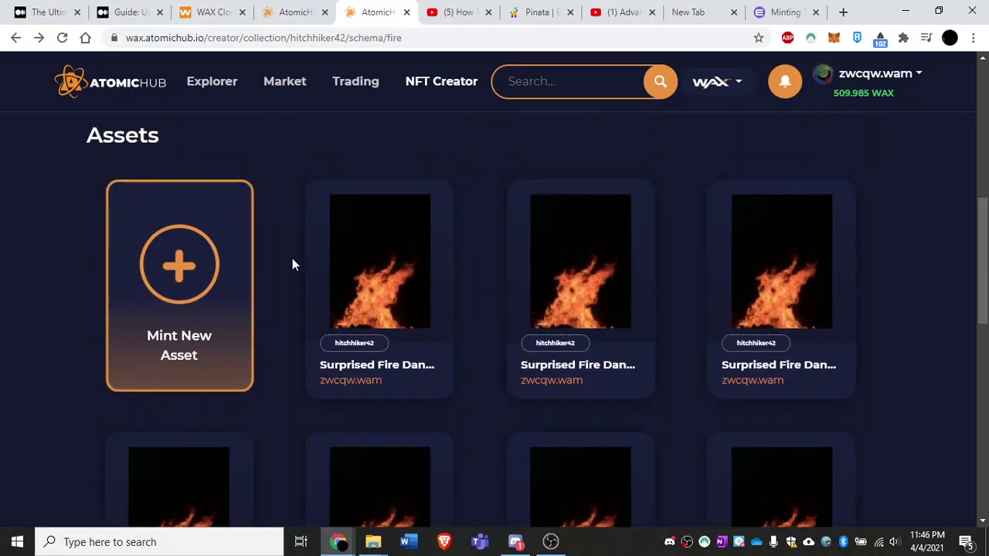
pyautogui.scroll(6, 292, 264)
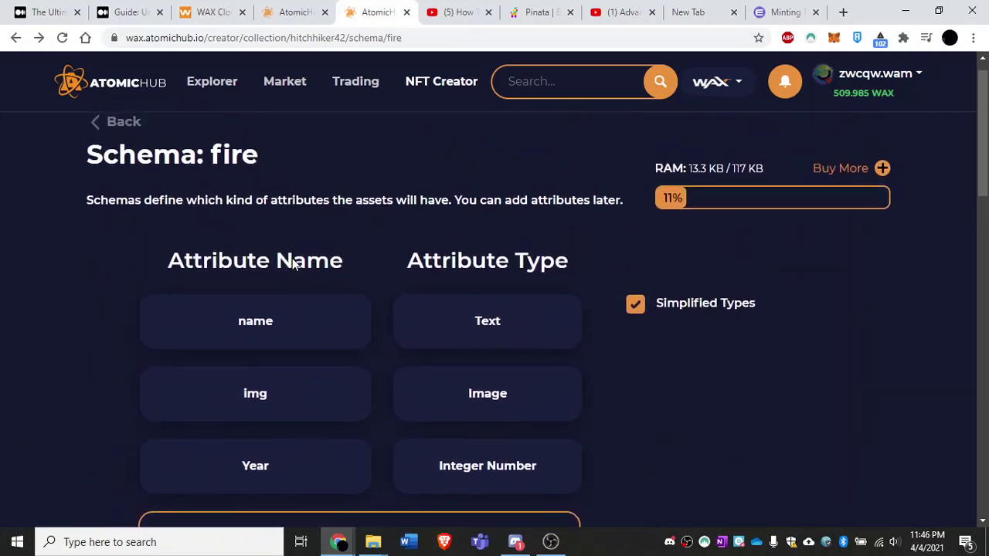
pyautogui.scroll(1, 294, 262)
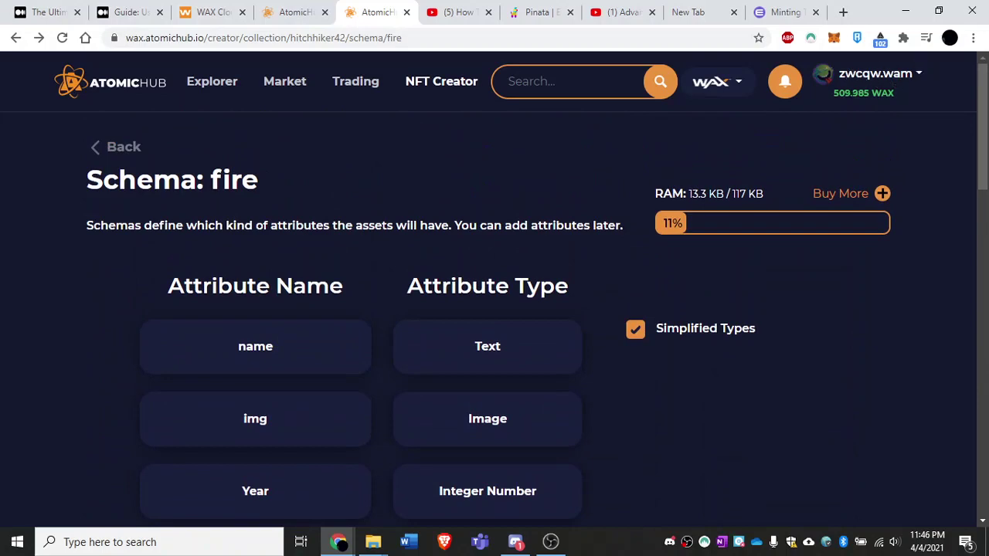
pyautogui.scroll(-11, 681, 394)
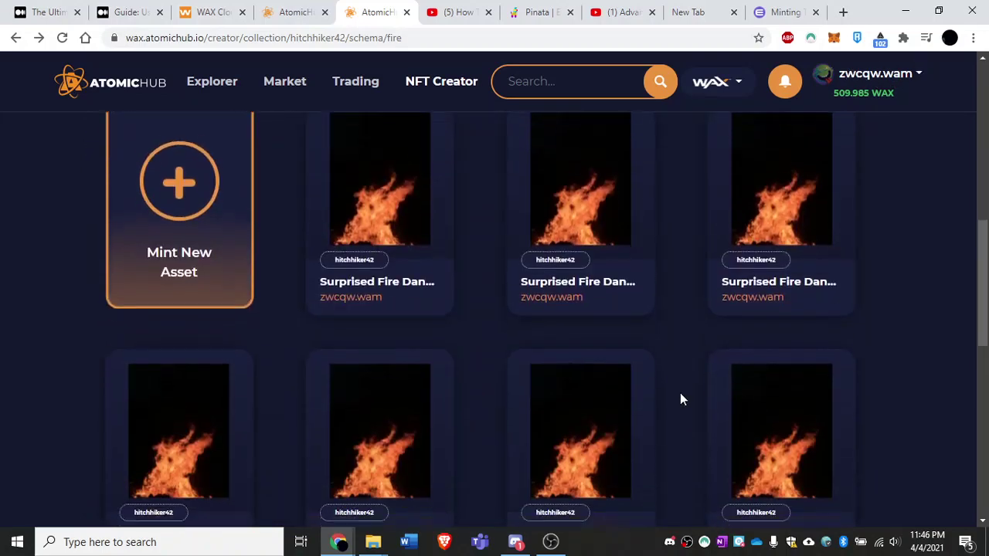
pyautogui.scroll(-3, 680, 399)
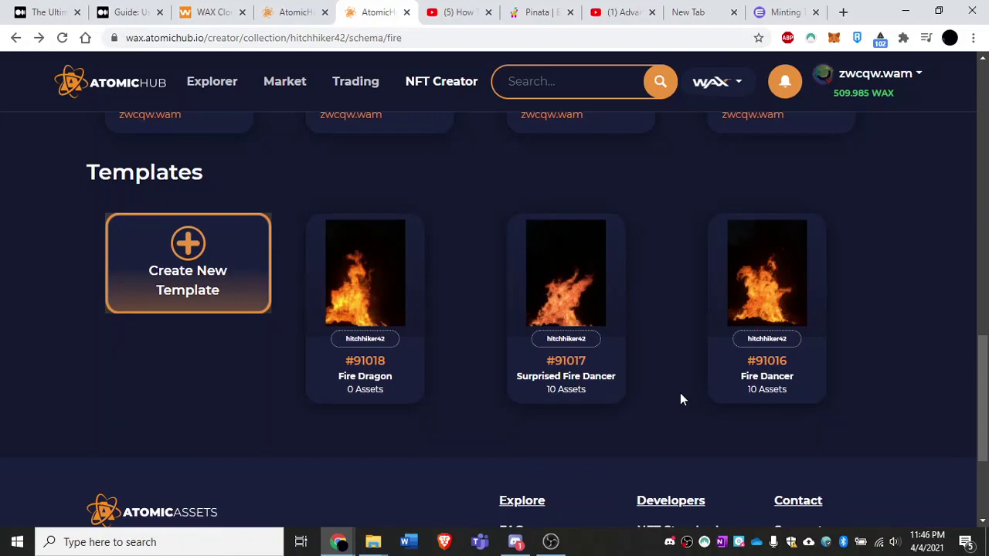
pyautogui.click(364, 283)
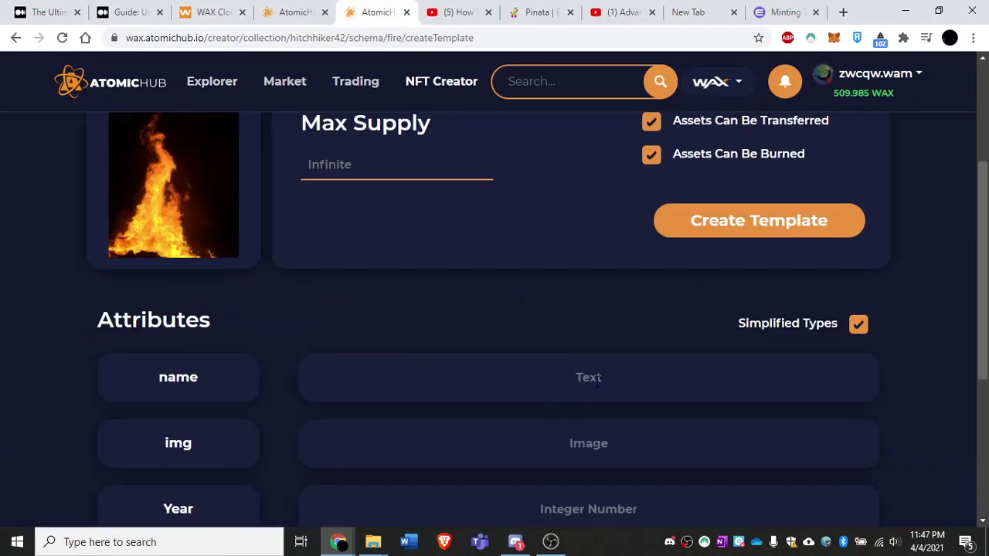
# Step: Set the new tall-flame template's name attribute to Fire Eater and its Year to 2021
pyautogui.click(597, 383)
pyautogui.write('Fire Eater')
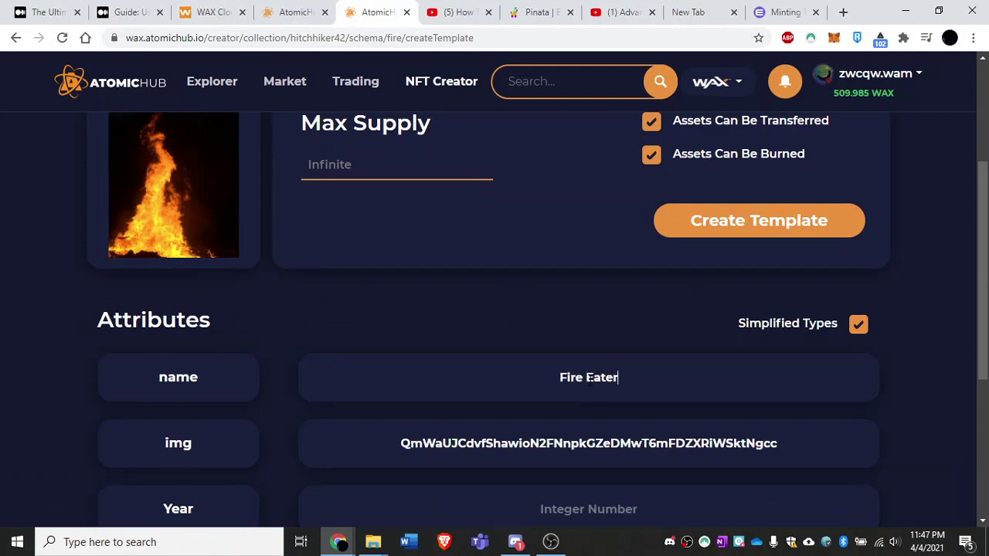
pyautogui.scroll(-1, 562, 457)
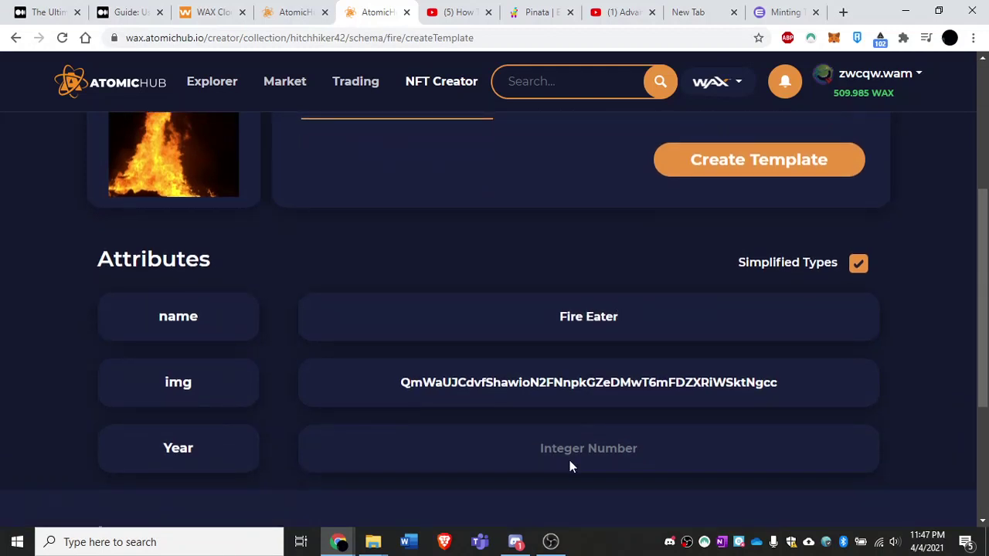
pyautogui.write('2021')
pyautogui.press('Return')
pyautogui.scroll(-1, 759, 395)
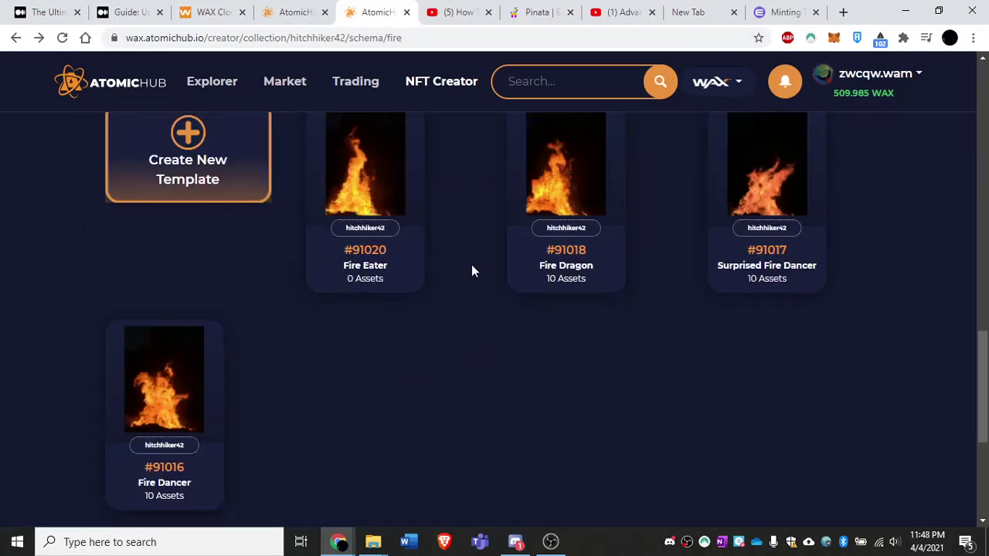
# Step: Start minting a new asset in the fire schema based on the Fire Eater template
pyautogui.scroll(6, 473, 270)
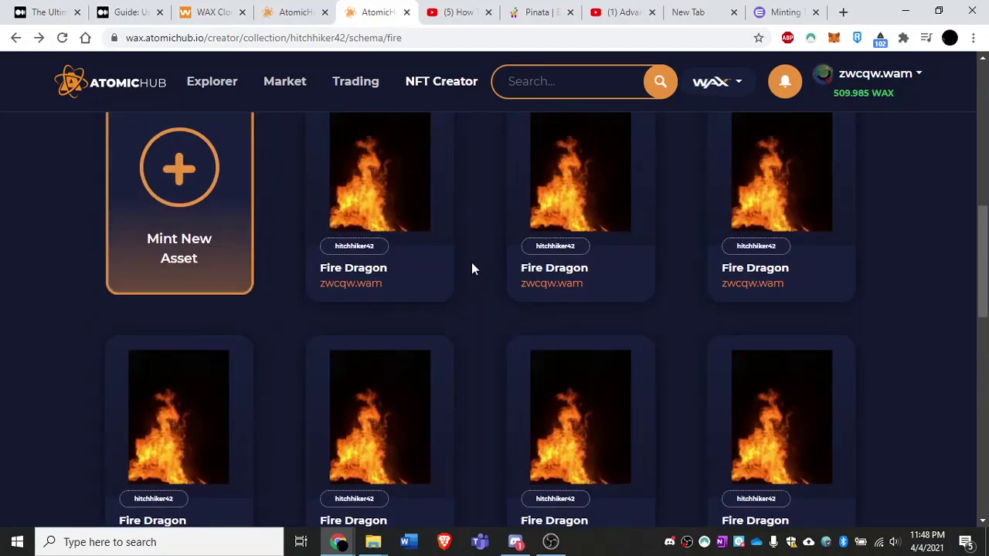
pyautogui.click(184, 198)
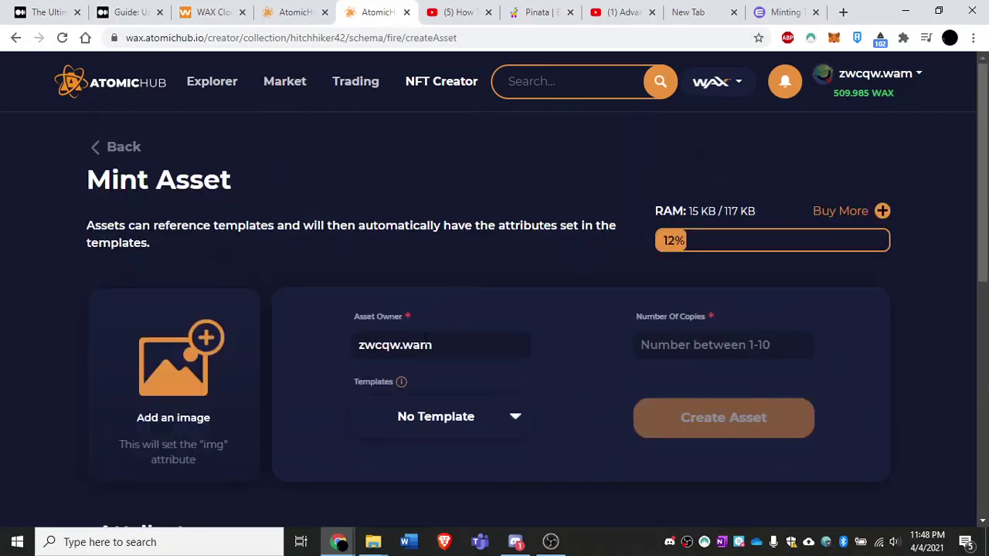
pyautogui.click(490, 416)
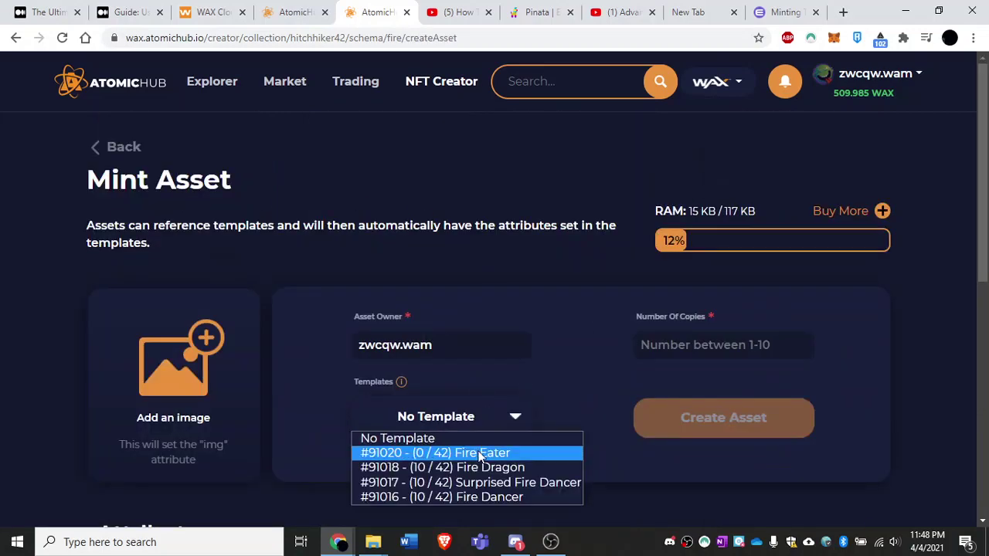
pyautogui.click(477, 455)
# Step: Mint 10 copies of the Fire Eater asset and return to the fire schema
pyautogui.click(698, 348)
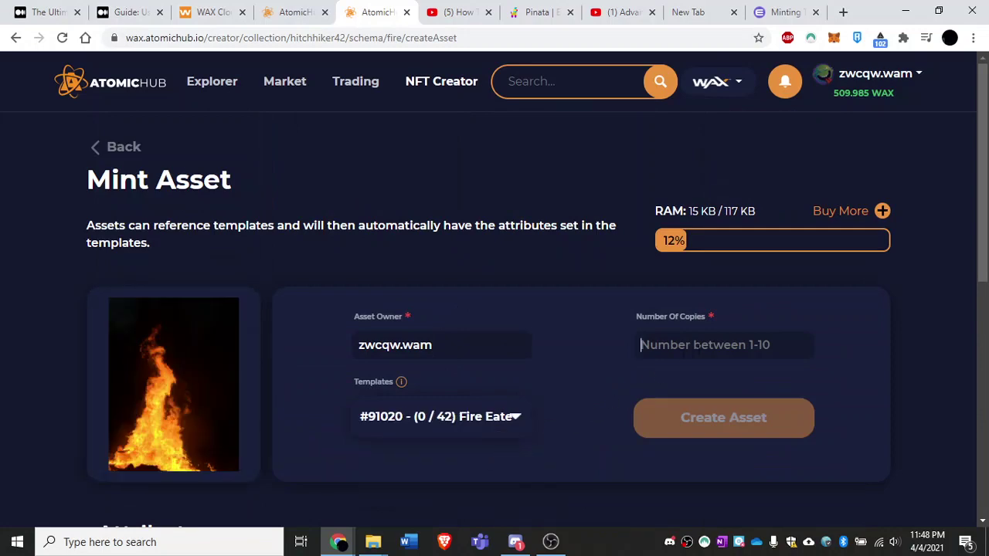
pyautogui.write('10')
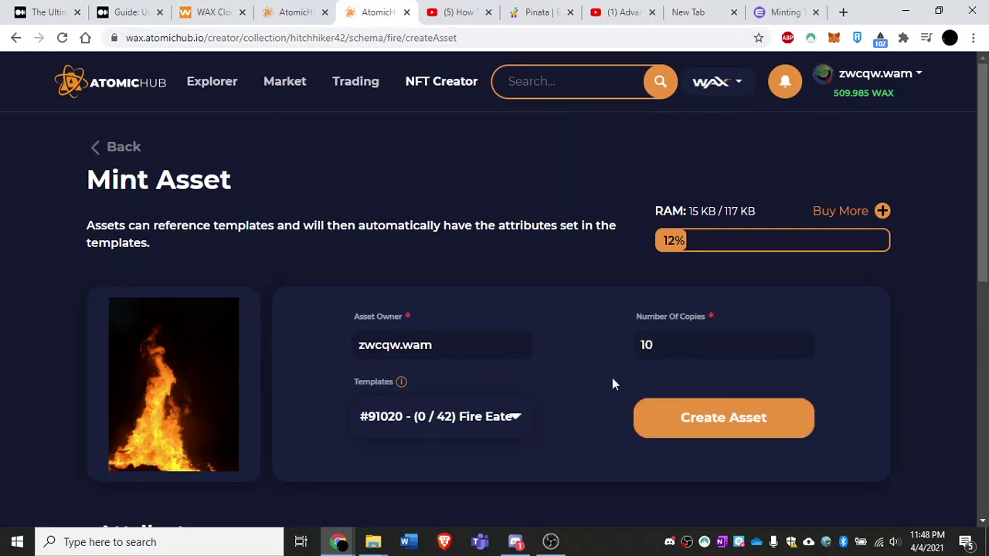
pyautogui.scroll(-1, 612, 378)
pyautogui.click(701, 345)
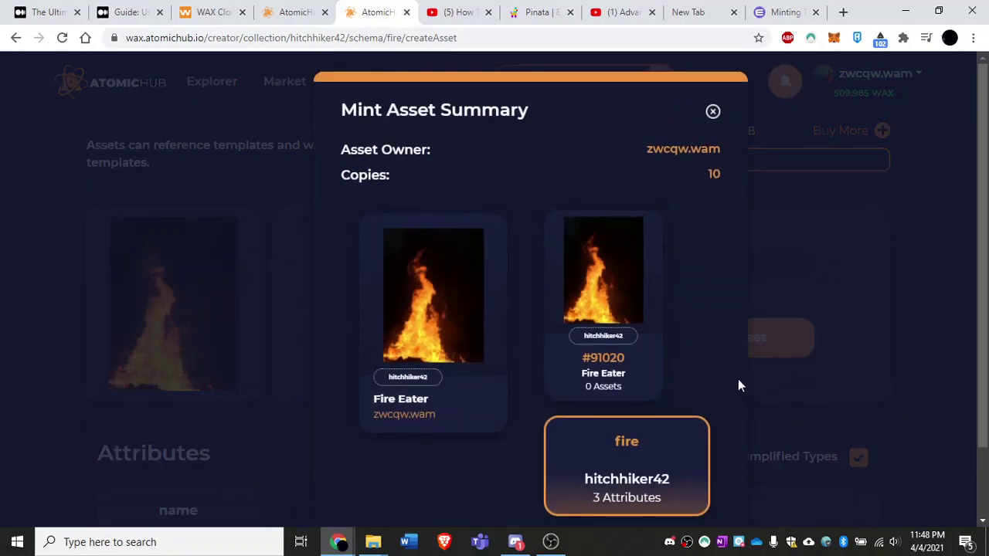
pyautogui.scroll(-1, 709, 371)
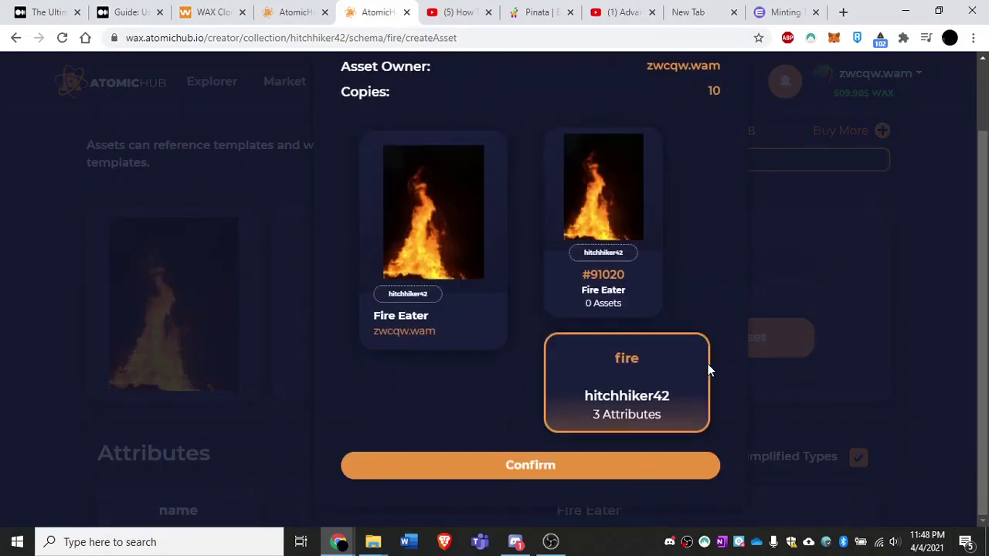
pyautogui.click(546, 466)
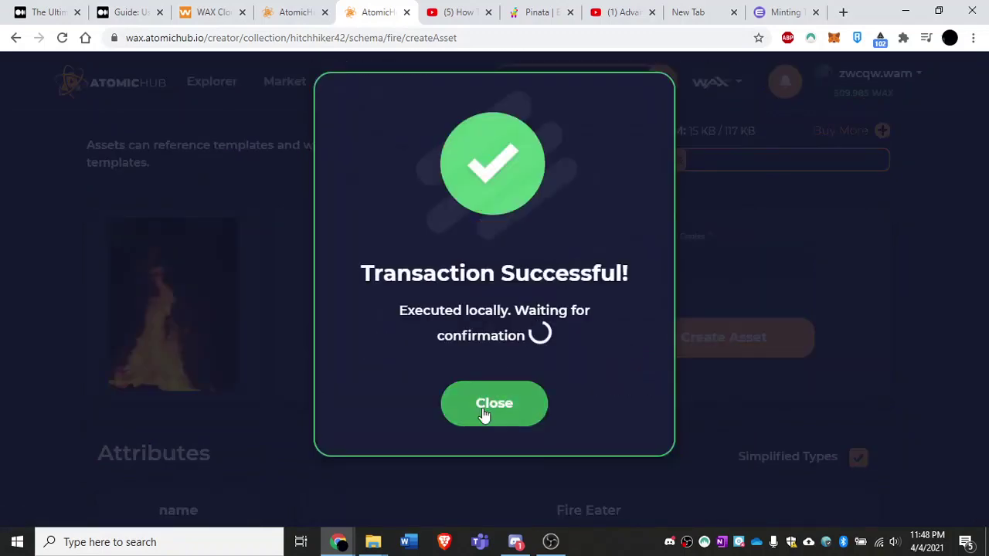
pyautogui.click(487, 408)
pyautogui.scroll(1, 125, 152)
pyautogui.click(126, 152)
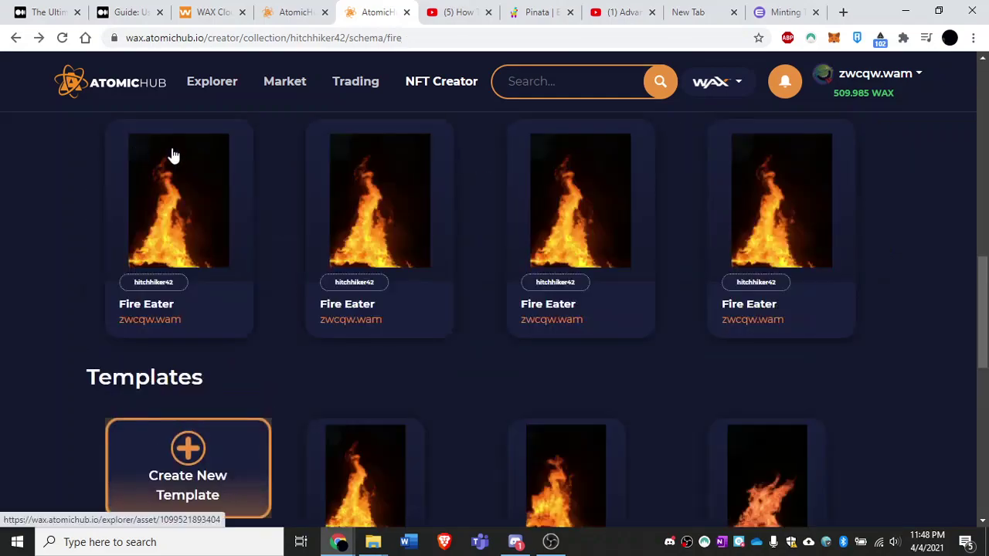